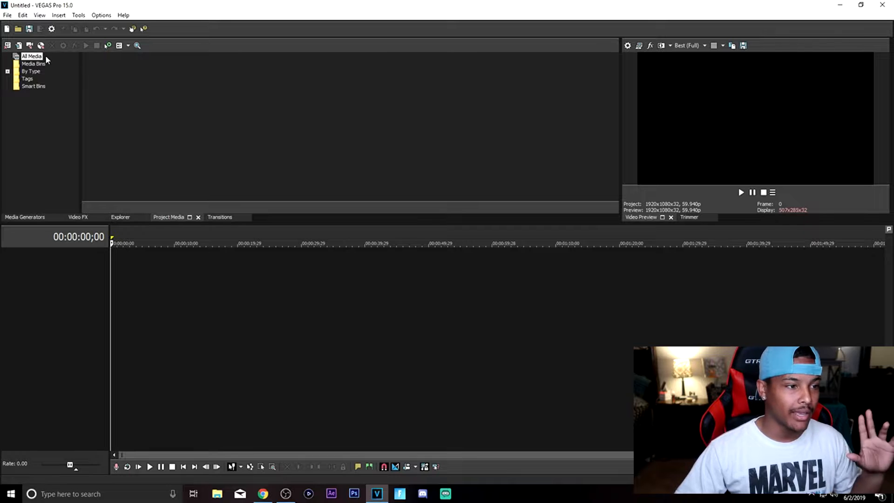
# Step: Import the Official Call Of Futy Modern Warfare Reveal Trailer Reaction video from the Desktop folder into the project media
pyautogui.click(7, 15)
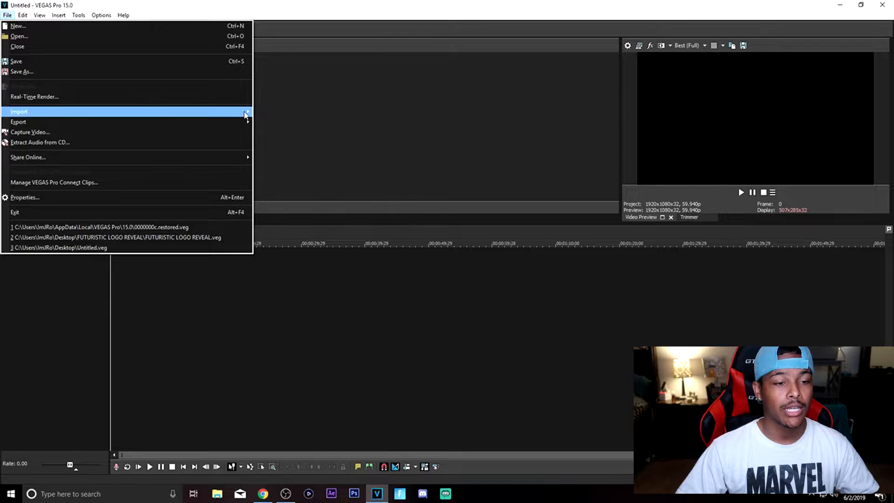
pyautogui.click(269, 113)
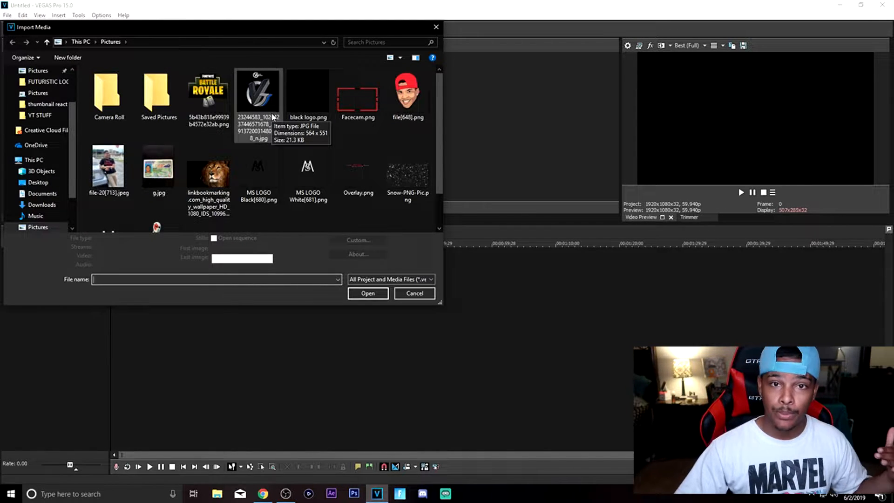
pyautogui.scroll(-2, 286, 146)
pyautogui.scroll(2, 262, 158)
pyautogui.scroll(1, 55, 99)
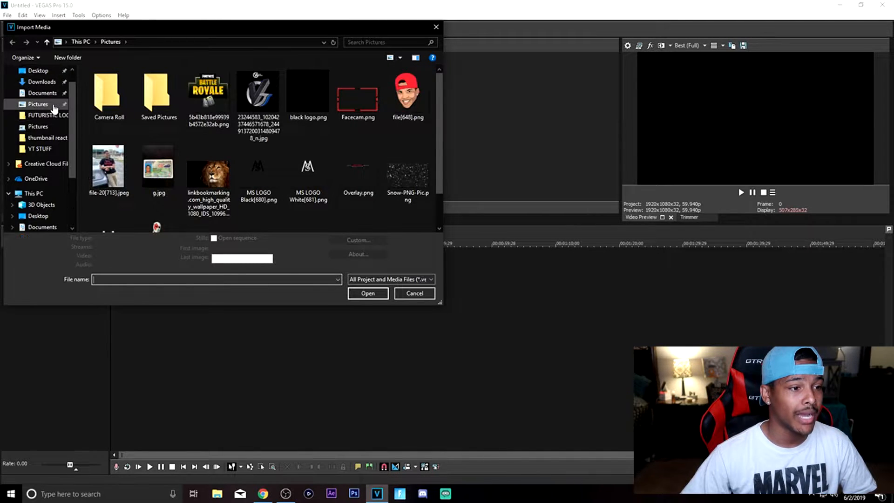
pyautogui.click(39, 70)
pyautogui.scroll(-5, 233, 140)
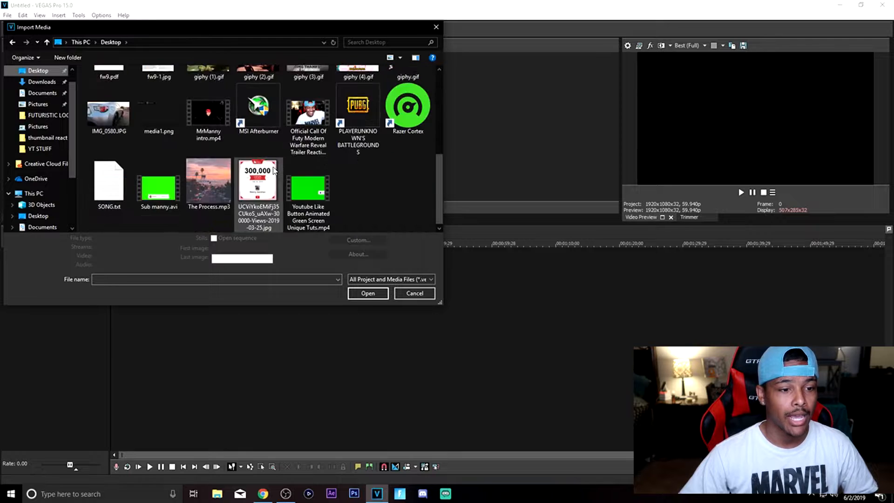
pyautogui.doubleClick(308, 119)
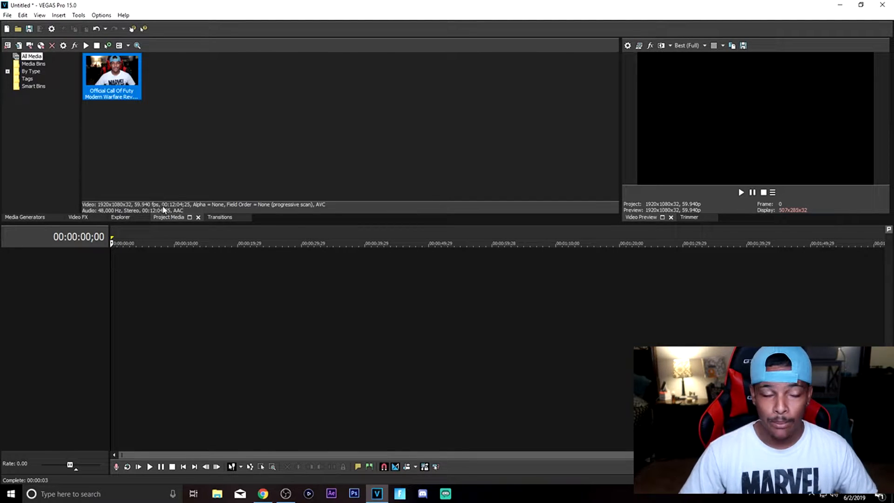
# Step: Place the trailer reaction video on the timeline and shift it about 52 seconds later to leave a gap before it
pyautogui.moveTo(111, 83); pyautogui.dragTo(105, 280)
pyautogui.scroll(-3, 130, 275)
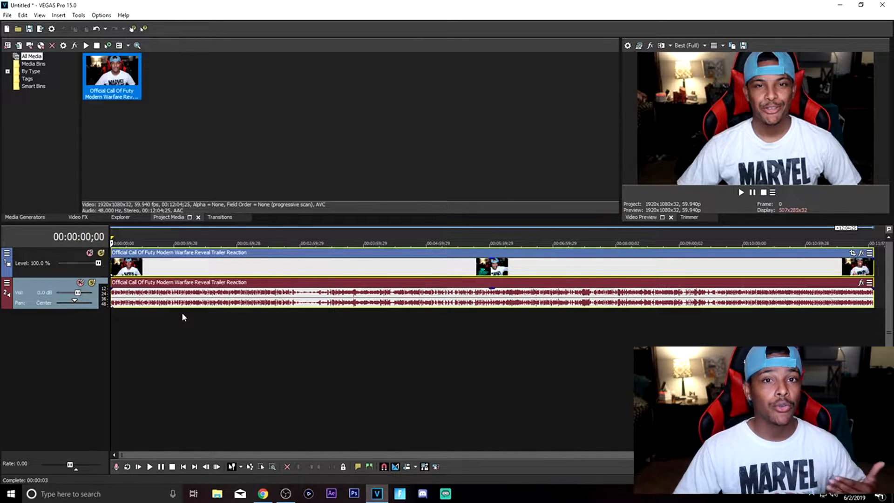
pyautogui.moveTo(220, 291)
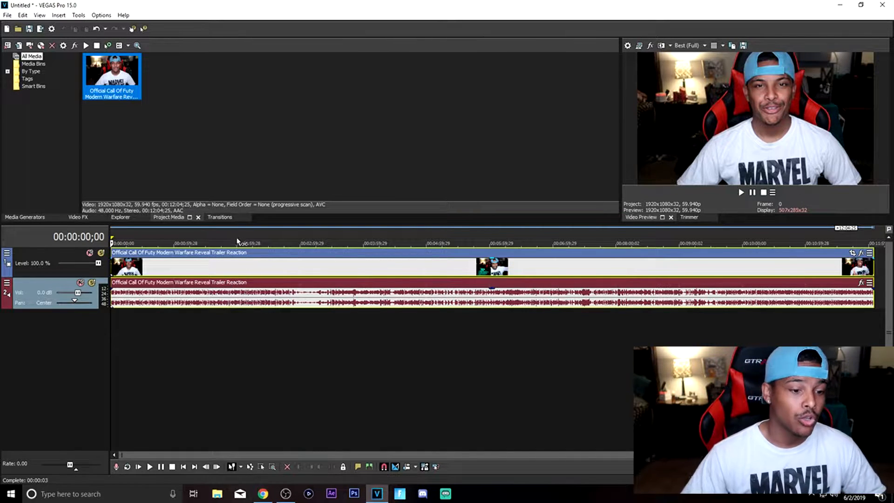
pyautogui.moveTo(237, 255); pyautogui.dragTo(297, 252)
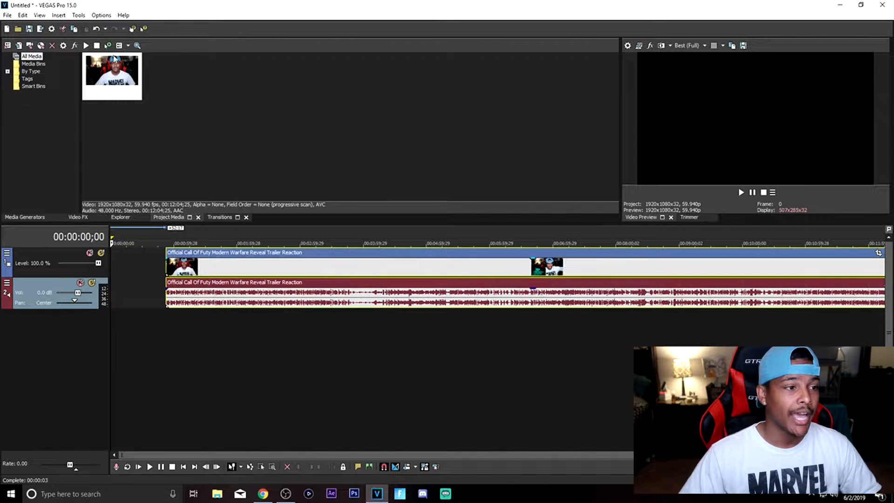
# Step: Import MrManny intro.mp4 from the Desktop folder into the project media
pyautogui.click(7, 16)
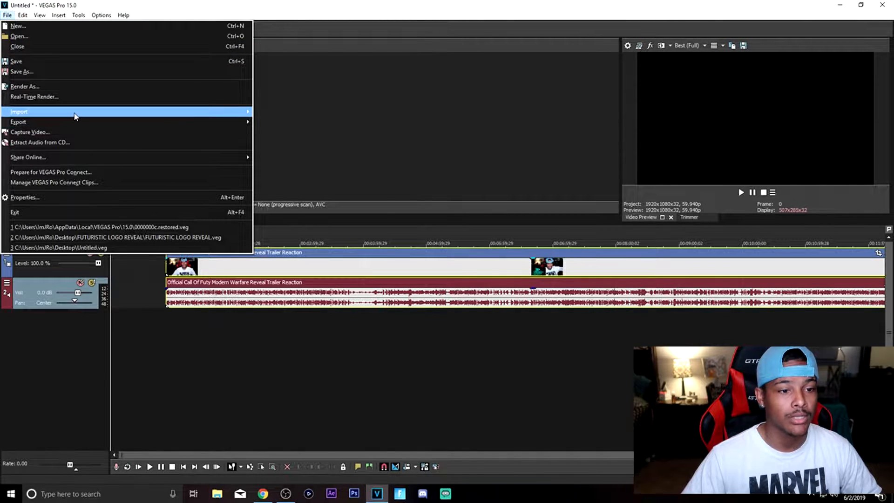
pyautogui.moveTo(242, 111)
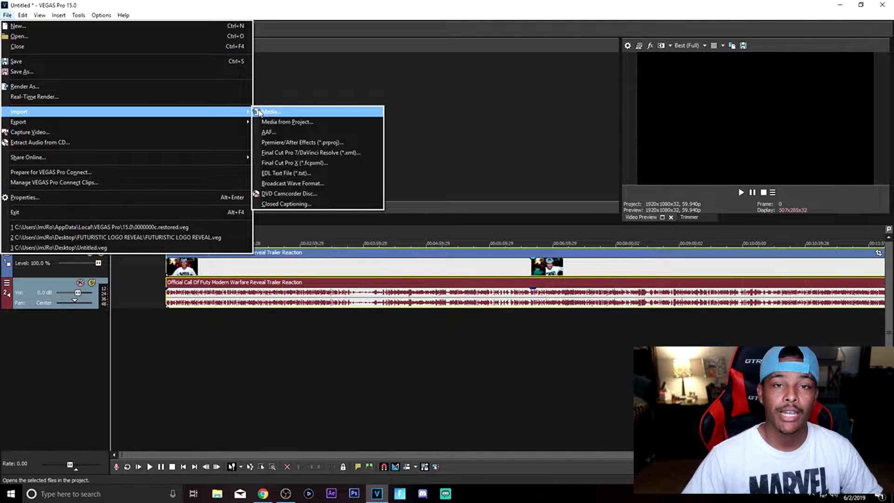
pyautogui.click(259, 112)
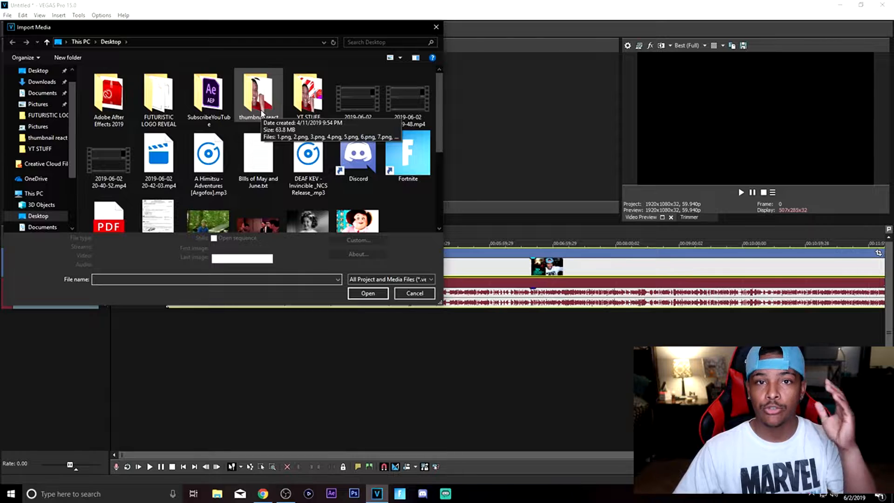
pyautogui.scroll(-5, 249, 144)
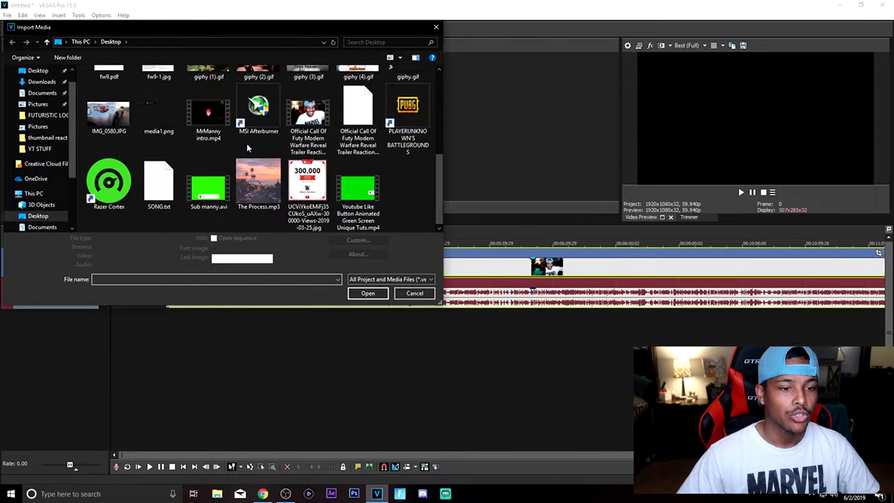
pyautogui.doubleClick(208, 118)
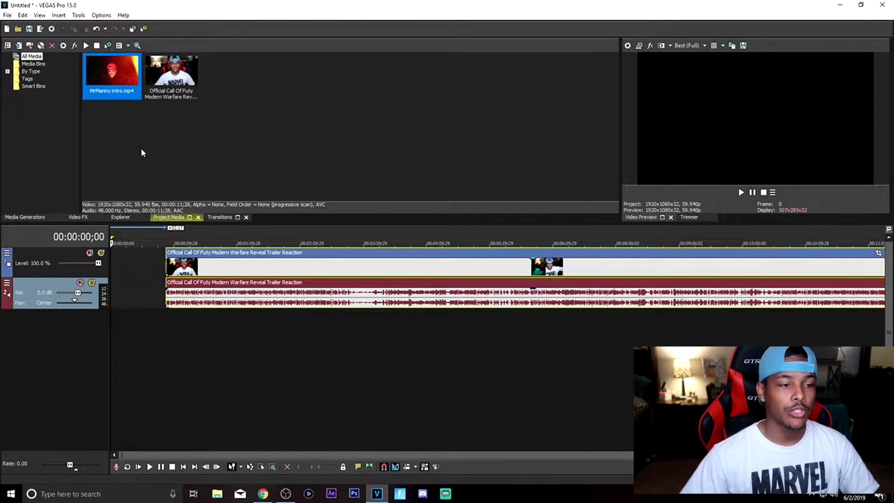
# Step: Place the intro clip at the very start of the timeline and move the reaction video directly after it
pyautogui.moveTo(100, 63); pyautogui.dragTo(131, 275)
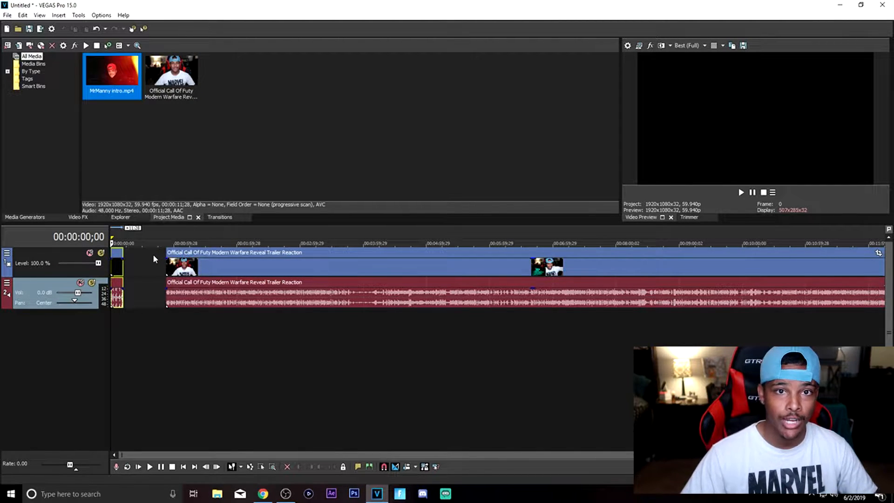
pyautogui.moveTo(241, 255); pyautogui.dragTo(199, 255)
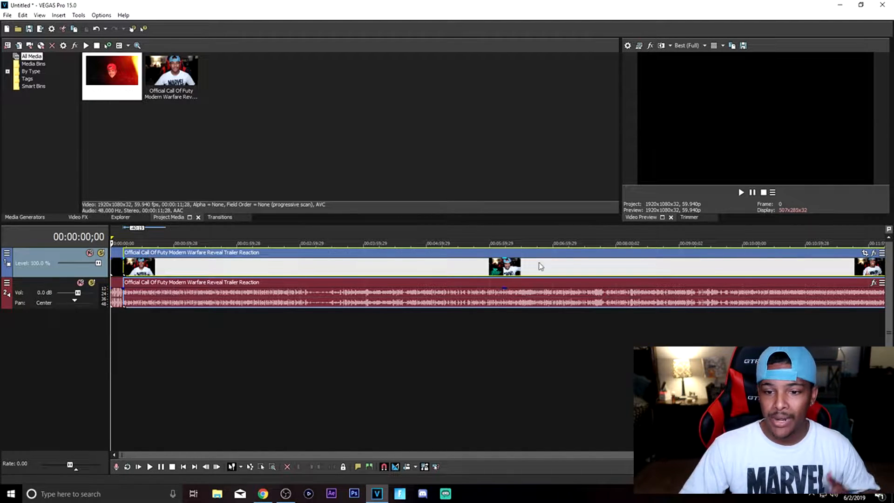
# Step: Play the timeline from the start through the intro into the reaction video, pausing once along the way
pyautogui.click(741, 191)
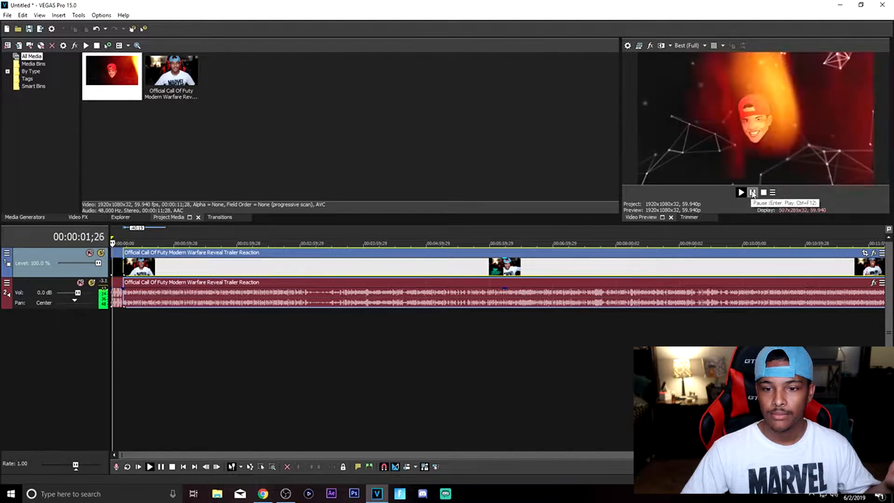
pyautogui.click(753, 193)
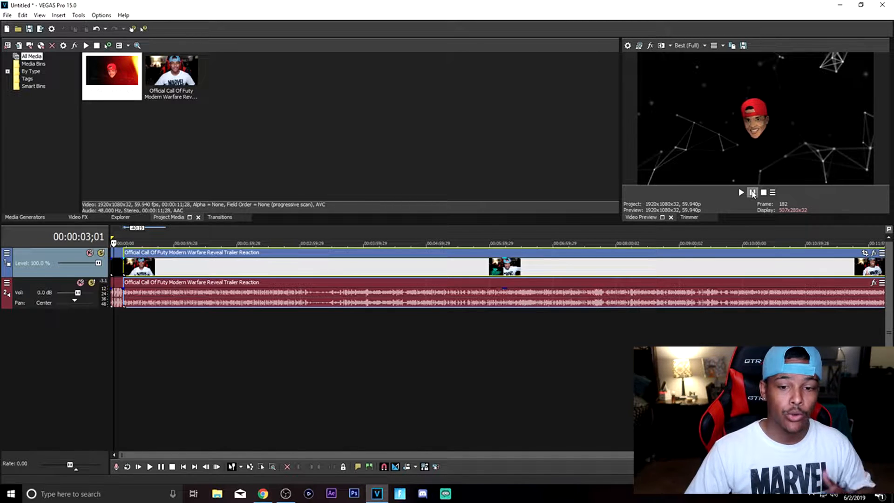
pyautogui.click(741, 192)
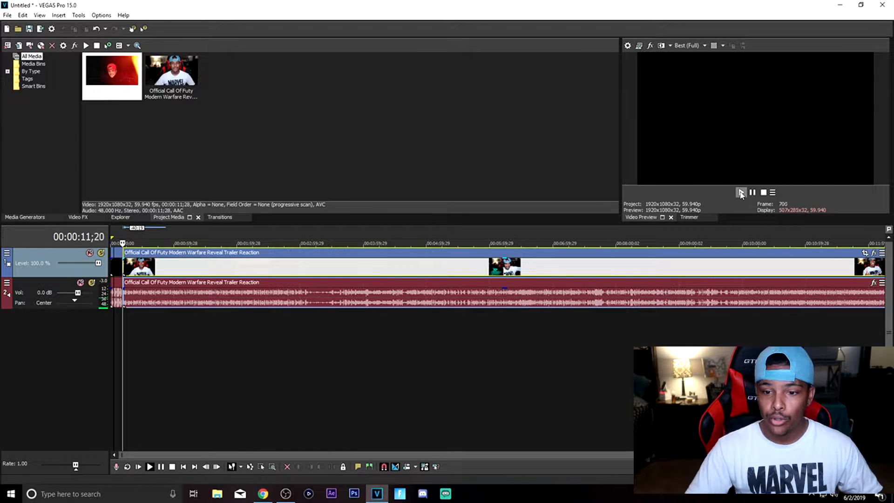
pyautogui.click(752, 192)
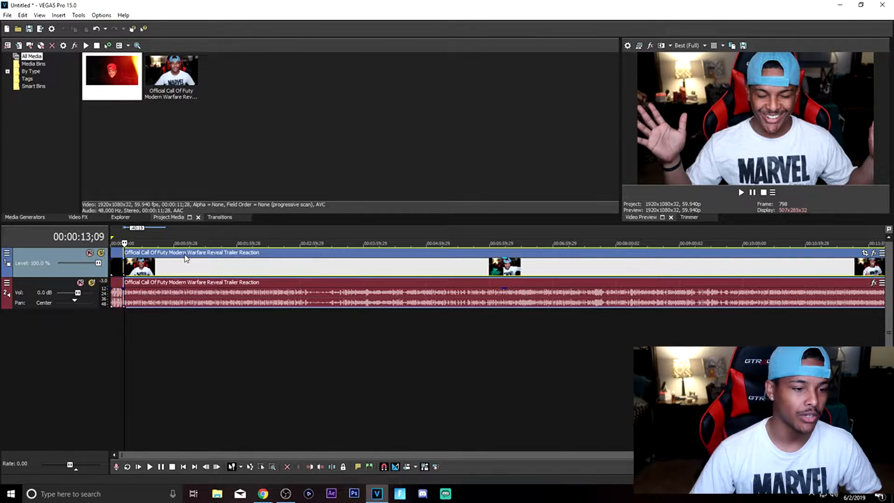
# Step: Move the reaction clip's video and audio onto their own new tracks below the intro's tracks
pyautogui.scroll(2, 191, 261)
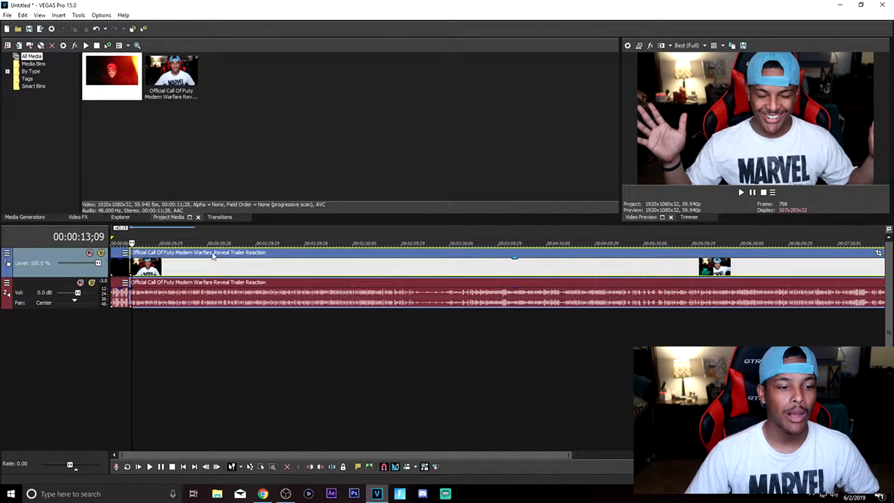
pyautogui.moveTo(218, 252); pyautogui.dragTo(225, 325)
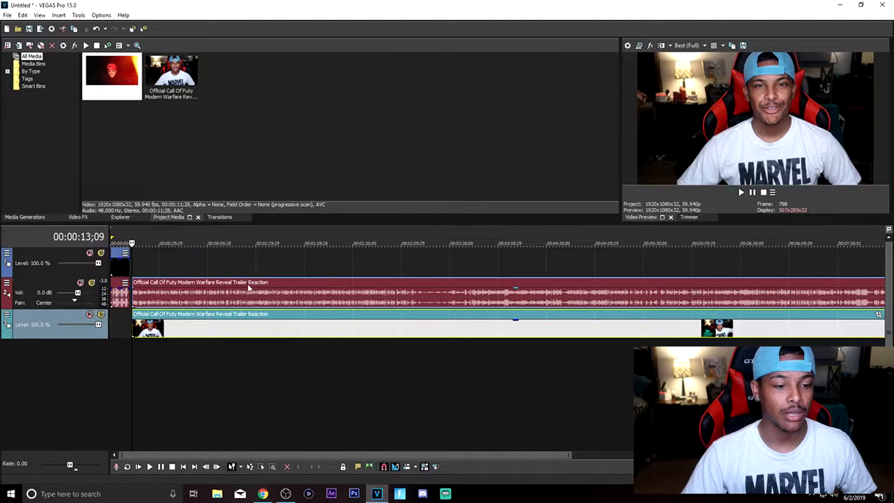
pyautogui.moveTo(256, 285); pyautogui.dragTo(255, 340)
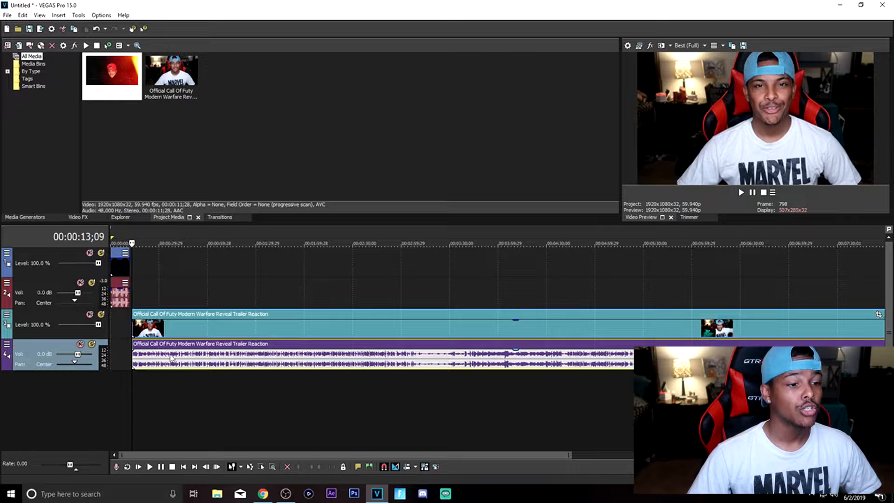
# Step: Import Sub manny.avi from the Desktop and place it on the intro's tracks at about 26 seconds, above the reaction video
pyautogui.click(7, 15)
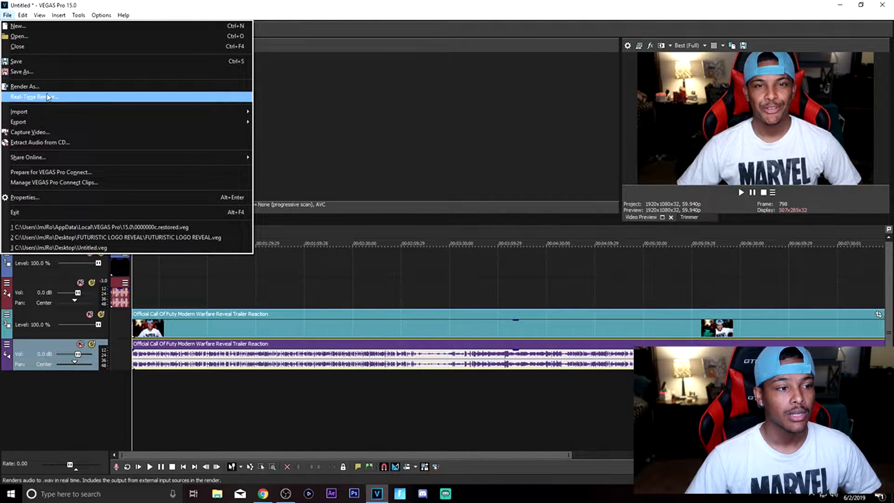
pyautogui.moveTo(234, 113)
pyautogui.click(264, 113)
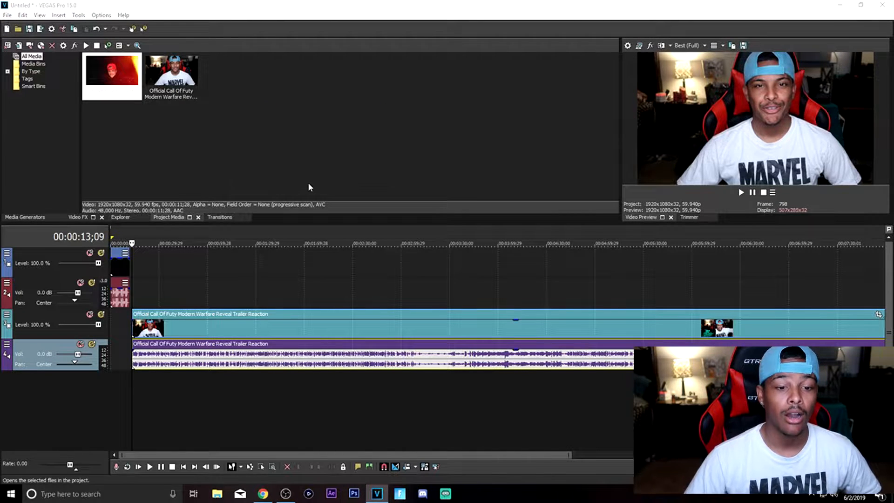
pyautogui.scroll(-3, 285, 183)
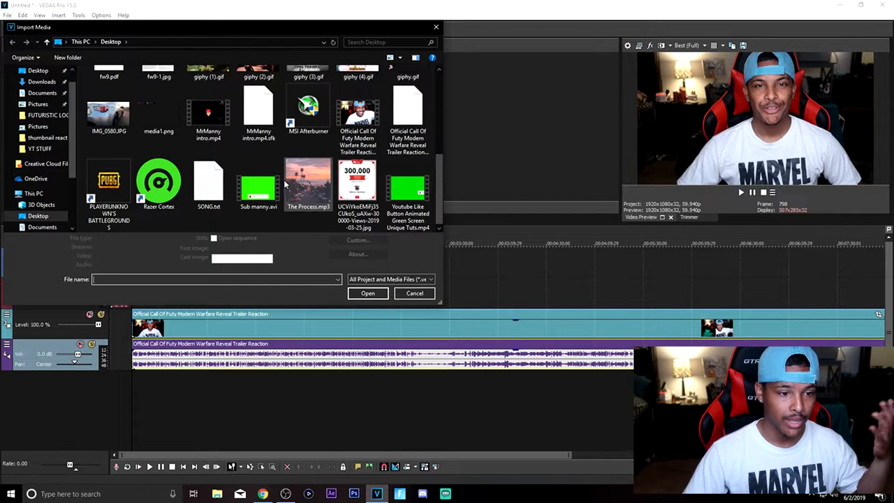
pyautogui.click(259, 186)
pyautogui.click(368, 298)
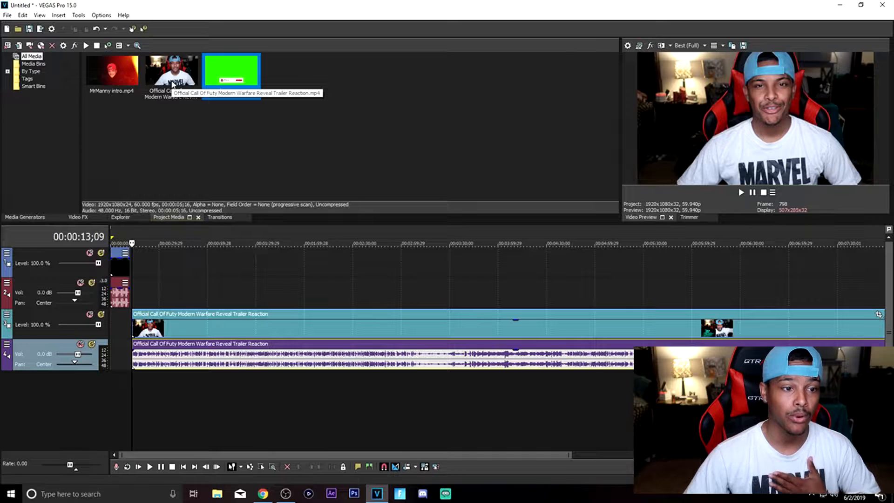
pyautogui.moveTo(231, 75); pyautogui.dragTo(154, 282)
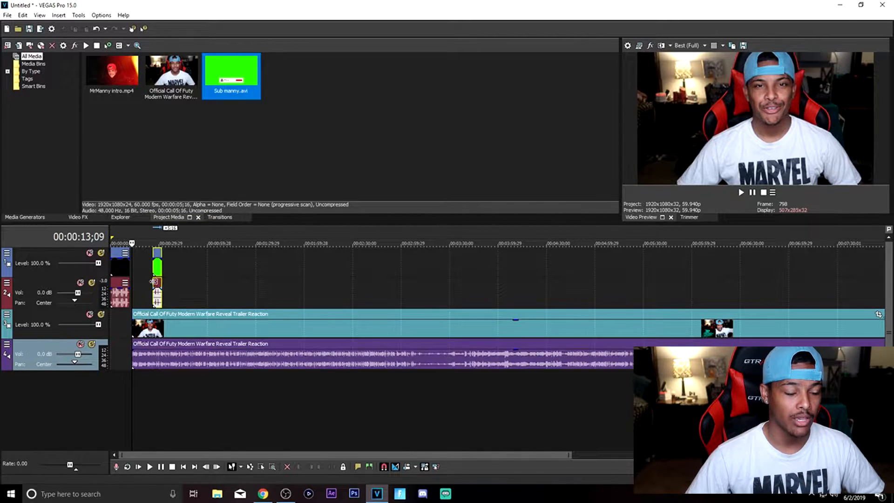
# Step: Play a short part of the reaction video from about 18 seconds, before the green-screen clip
pyautogui.click(140, 382)
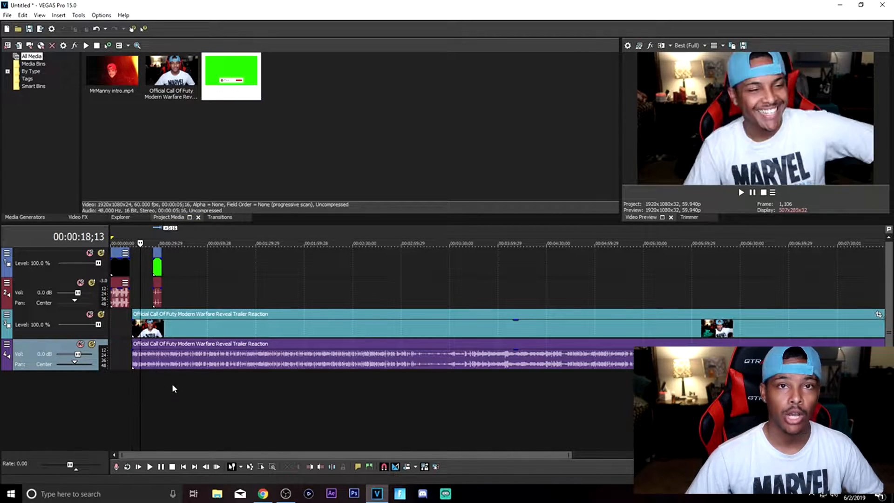
pyautogui.click(741, 193)
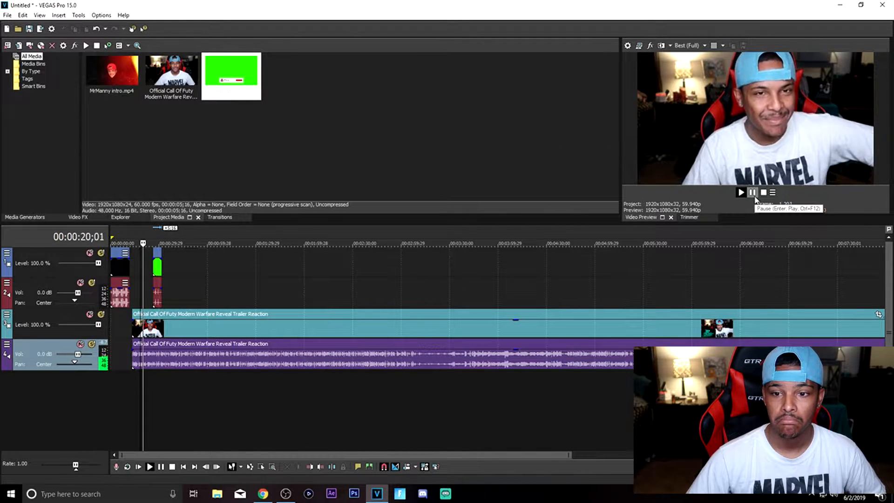
pyautogui.click(752, 193)
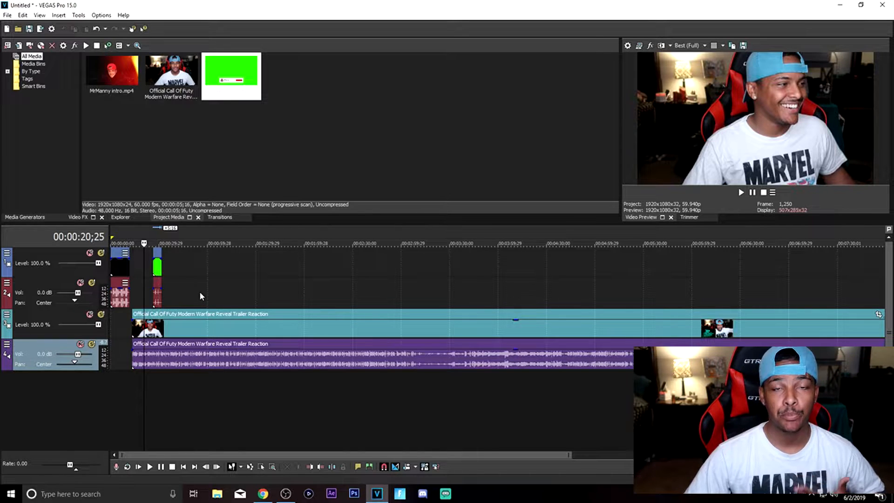
# Step: Lower the reaction audio track's volume to -Inf. and play the green-screen subscribe clip from its start until its banner shows
pyautogui.click(152, 381)
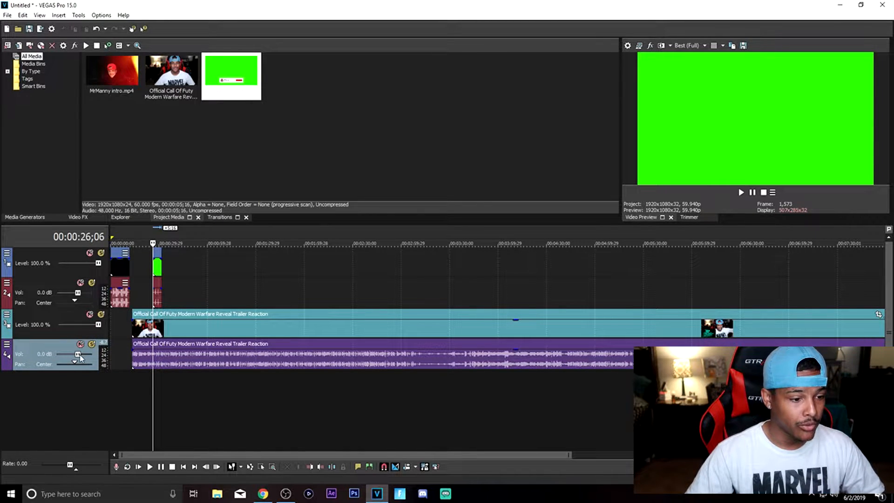
pyautogui.moveTo(80, 358); pyautogui.dragTo(37, 362)
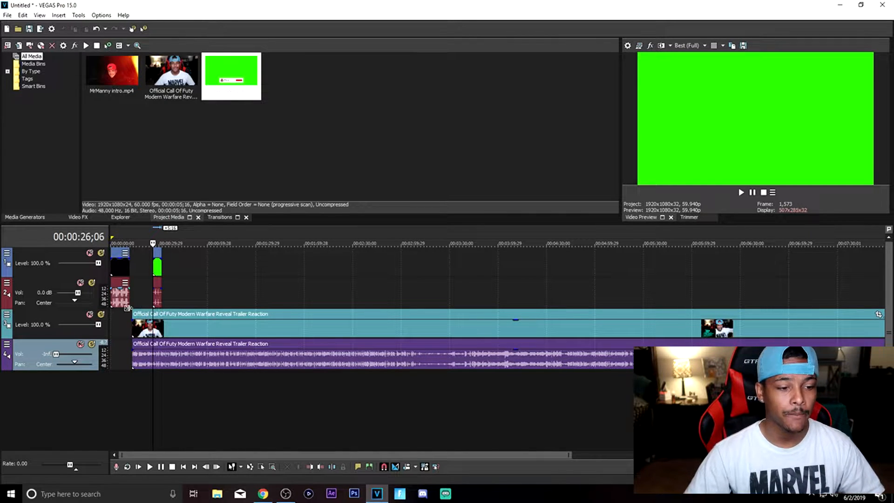
pyautogui.click(741, 192)
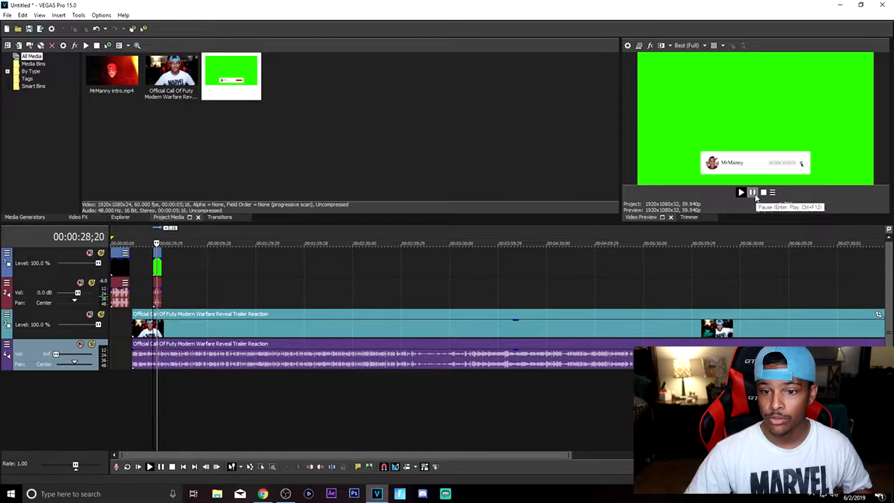
pyautogui.click(754, 193)
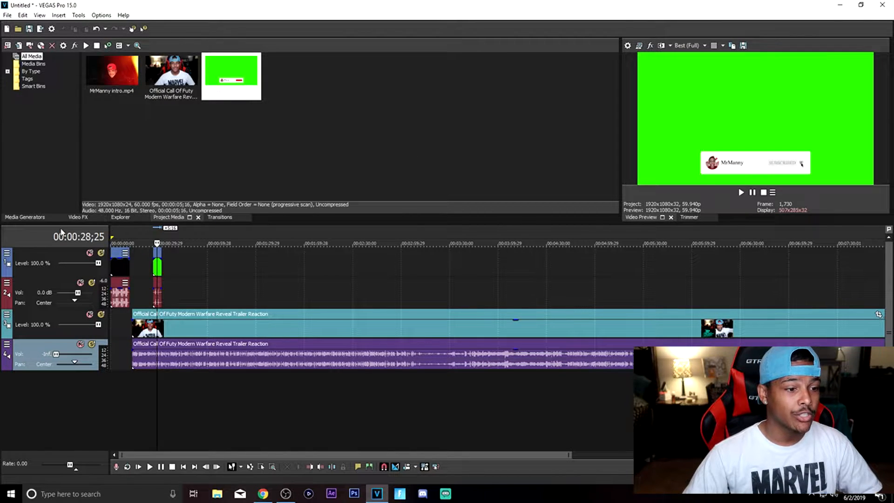
# Step: Apply the Chroma Keyer effect with the Blue Screen preset to the green-screen subscribe clip
pyautogui.click(79, 217)
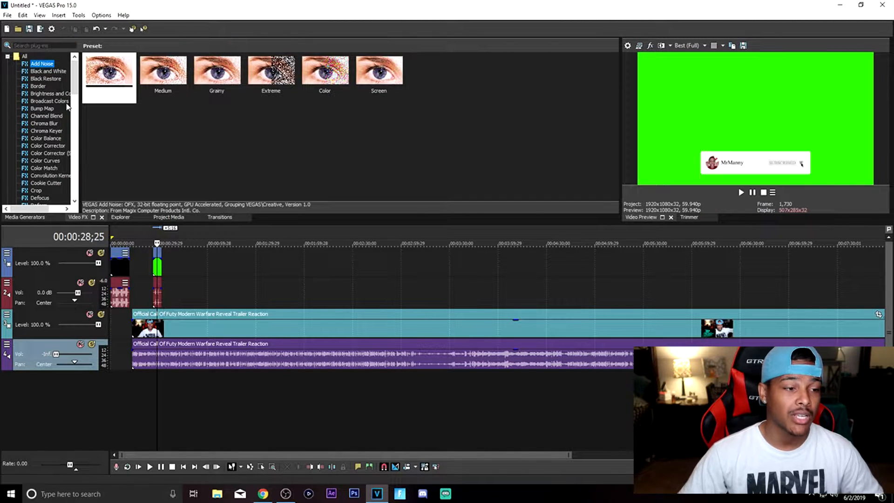
pyautogui.click(42, 132)
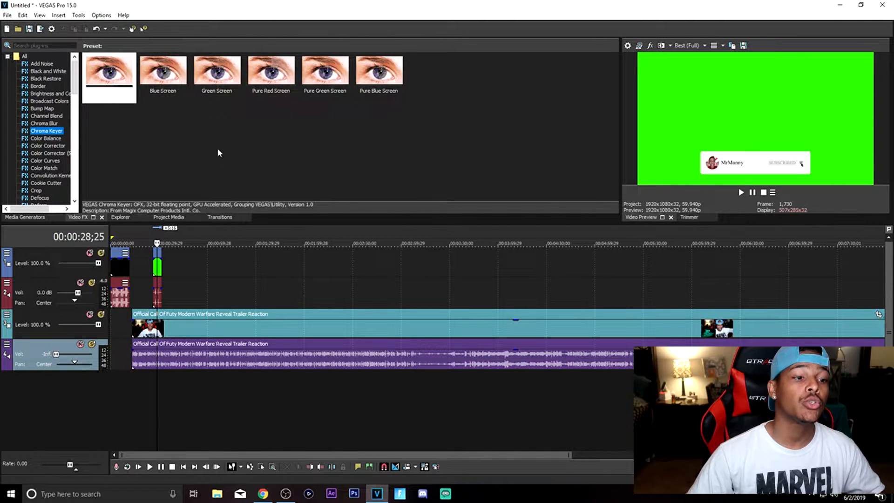
pyautogui.click(161, 73)
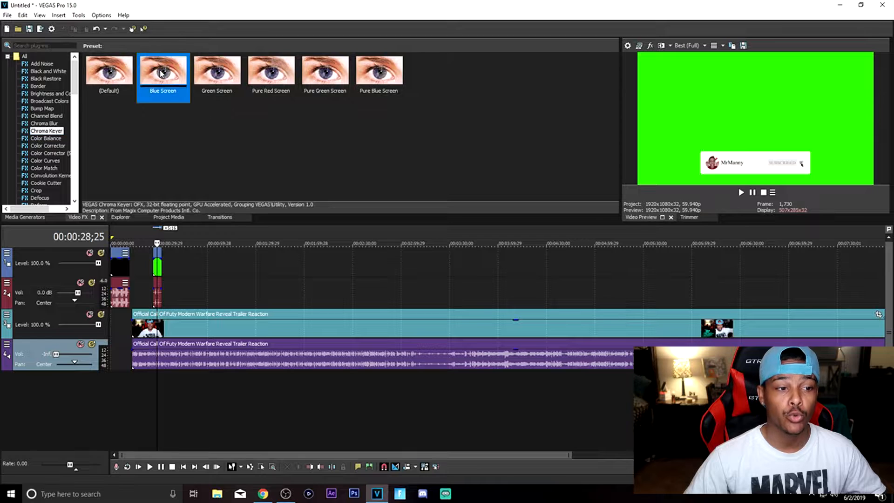
pyautogui.moveTo(188, 119); pyautogui.dragTo(155, 270)
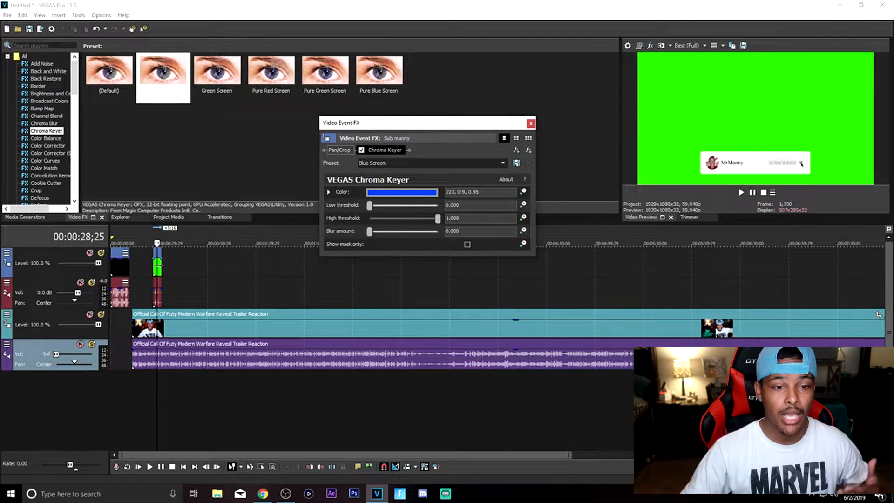
pyautogui.moveTo(408, 124); pyautogui.dragTo(388, 114)
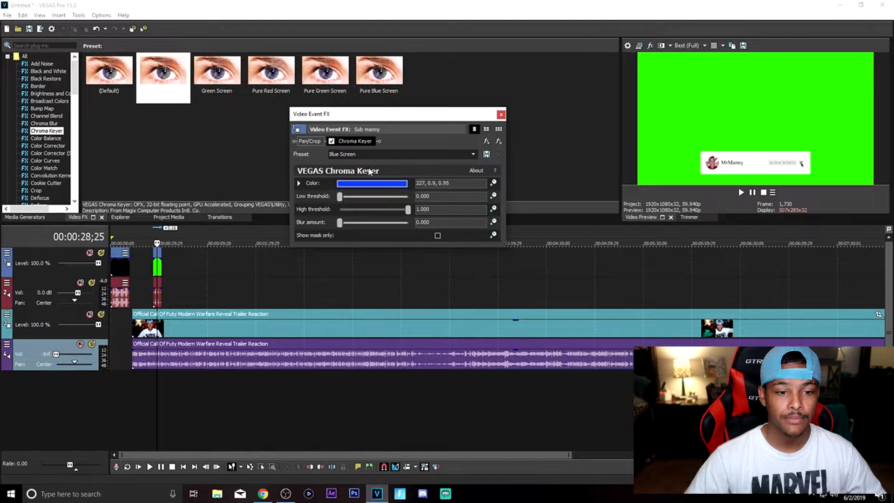
# Step: Set the Chroma Keyer color to the green sampled from the clip's background in the preview, and close the effect settings
pyautogui.click(382, 185)
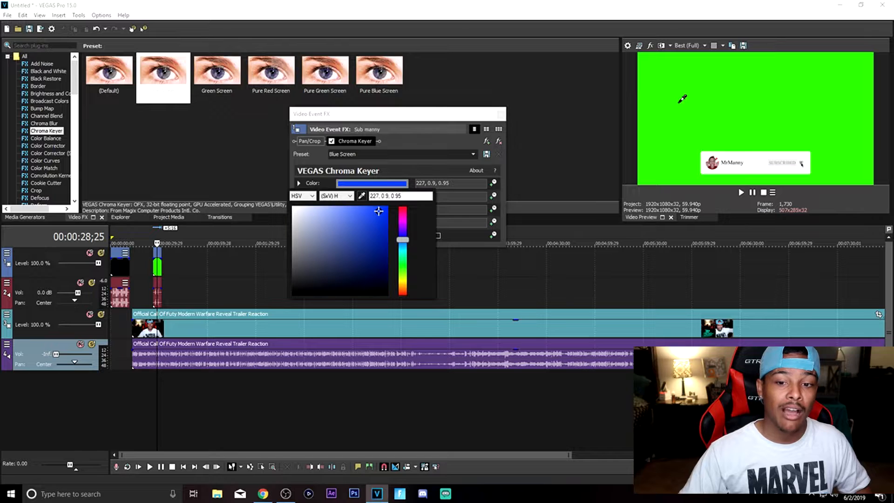
pyautogui.click(681, 101)
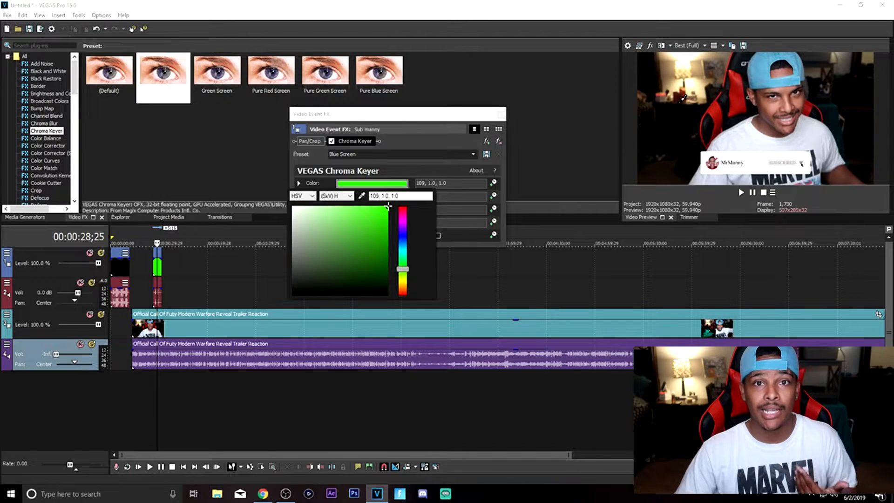
pyautogui.click(435, 142)
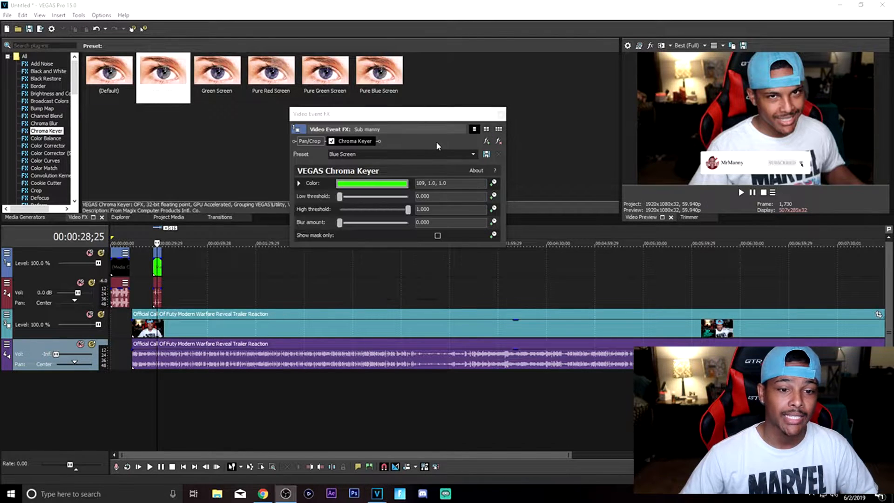
pyautogui.click(501, 114)
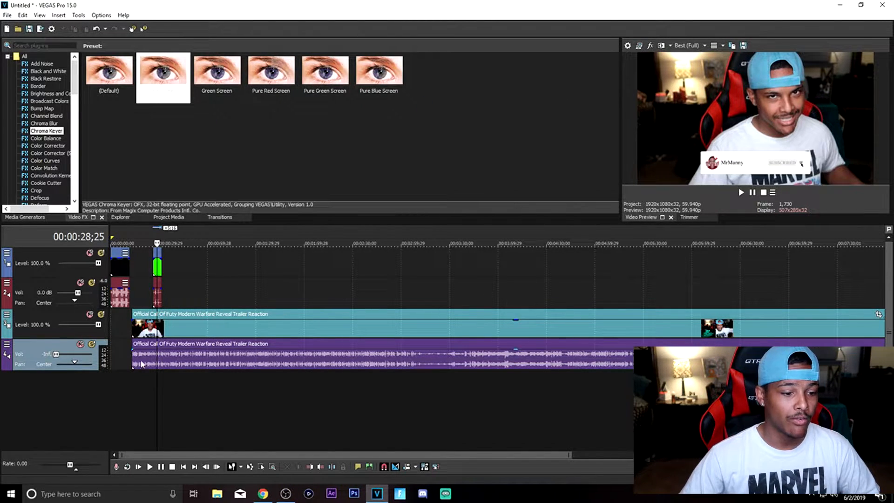
# Step: Play the timeline from about 22 seconds through the subscribe overlay to check the keyed result
pyautogui.moveTo(157, 389); pyautogui.dragTo(147, 392)
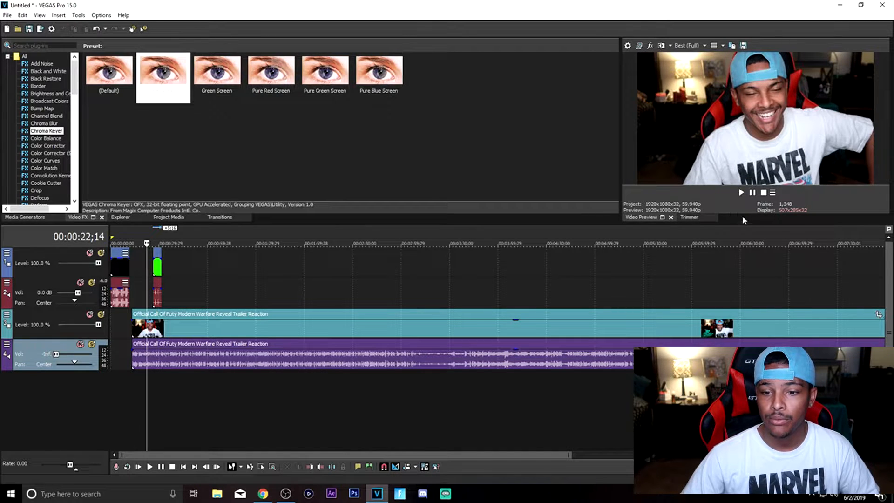
pyautogui.click(737, 194)
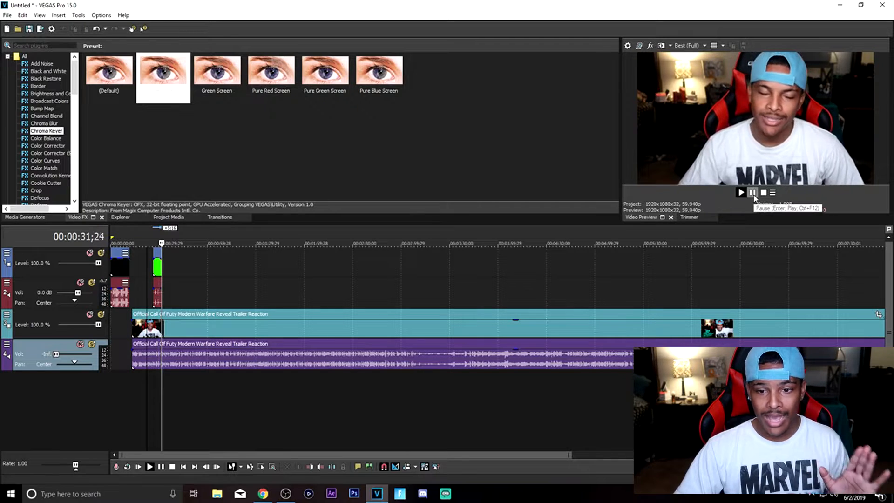
pyautogui.click(753, 192)
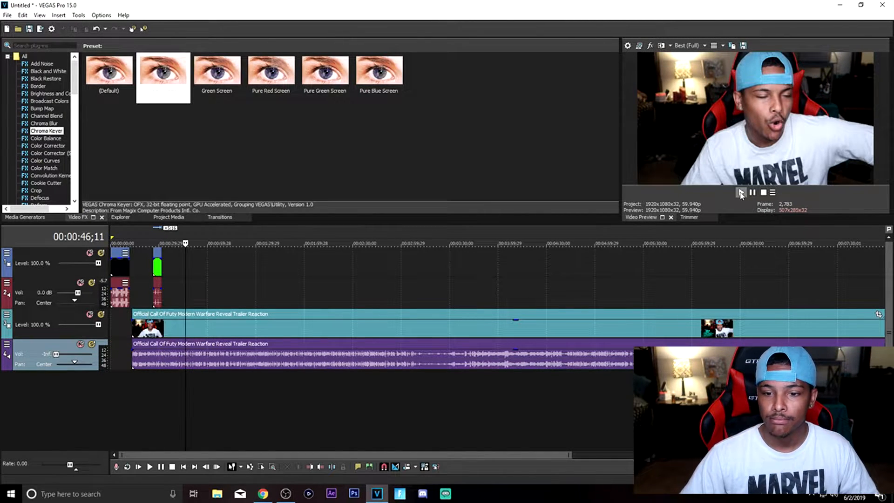
# Step: Play the reaction video from about 3:09, pause at 00:03:12;28 and split the reaction clip there
pyautogui.click(742, 192)
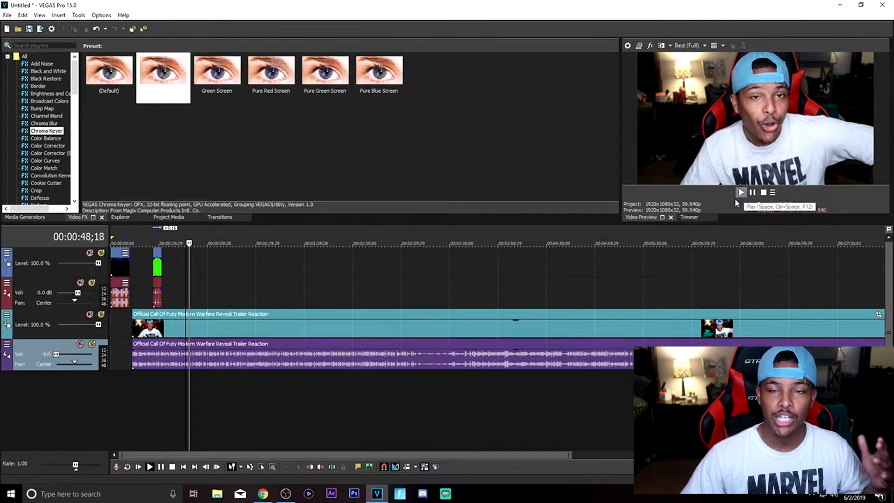
pyautogui.click(416, 389)
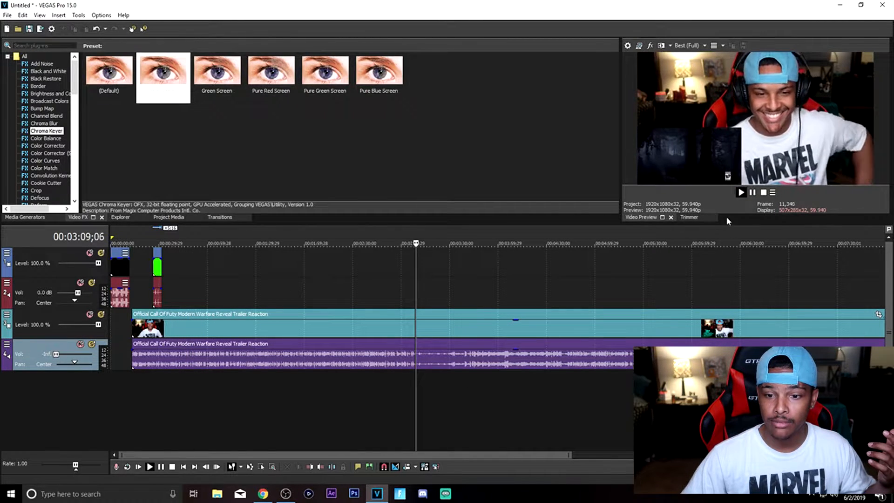
pyautogui.click(754, 193)
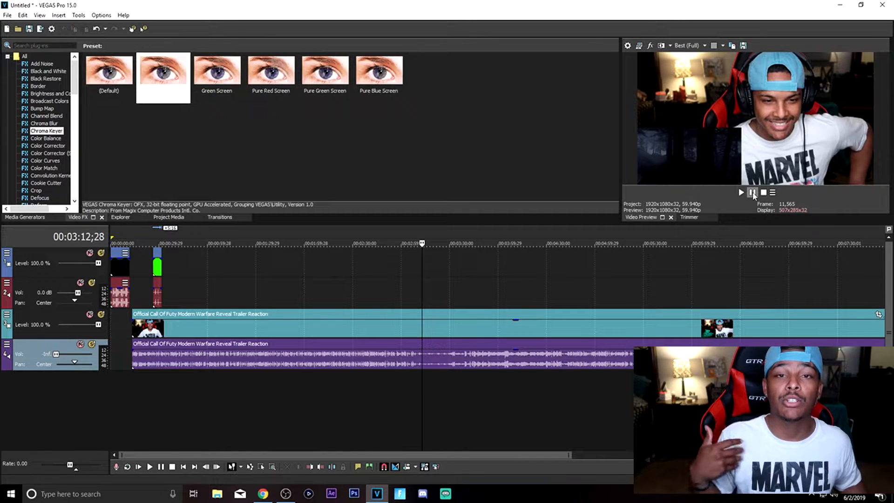
pyautogui.rightClick(421, 313)
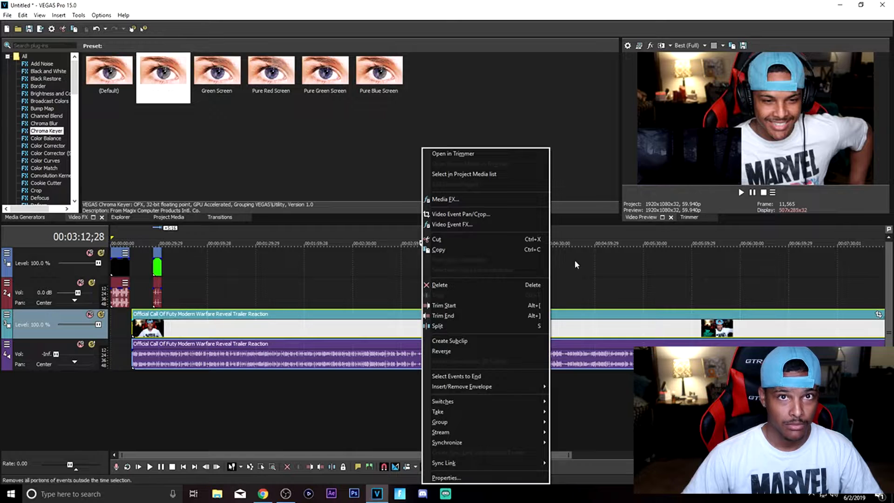
pyautogui.click(436, 329)
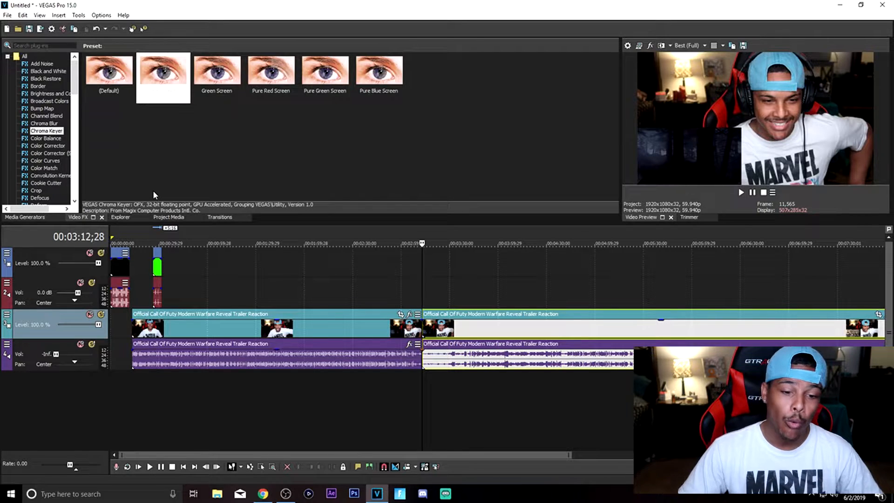
# Step: Play briefly past the cut, and split the second part of the reaction clip at 00:03:29;19
pyautogui.click(741, 192)
pyautogui.press('Return')
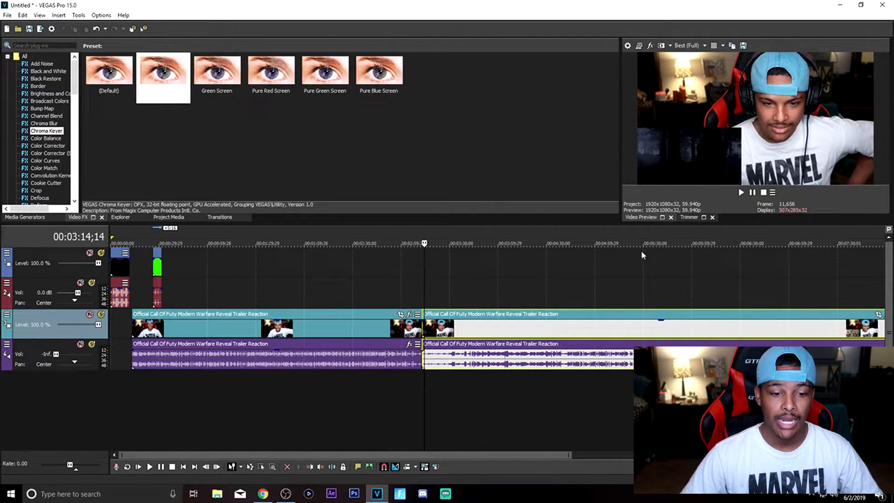
pyautogui.moveTo(425, 387); pyautogui.dragTo(449, 388)
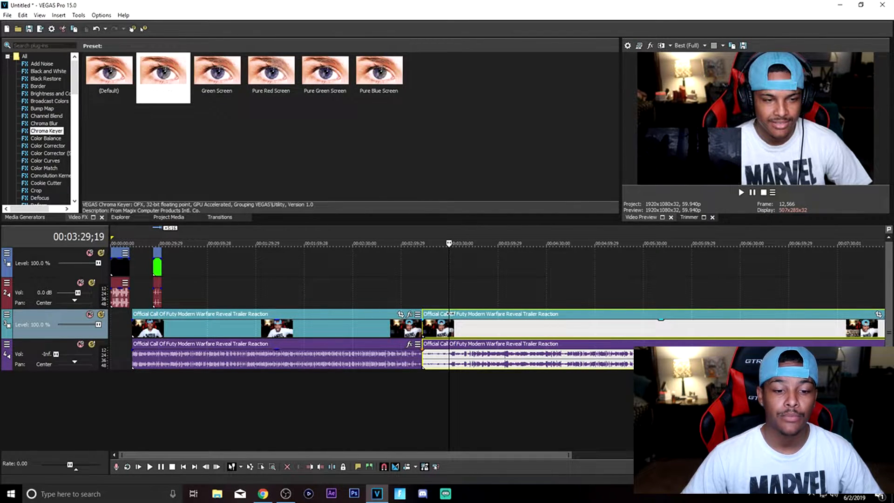
pyautogui.rightClick(452, 317)
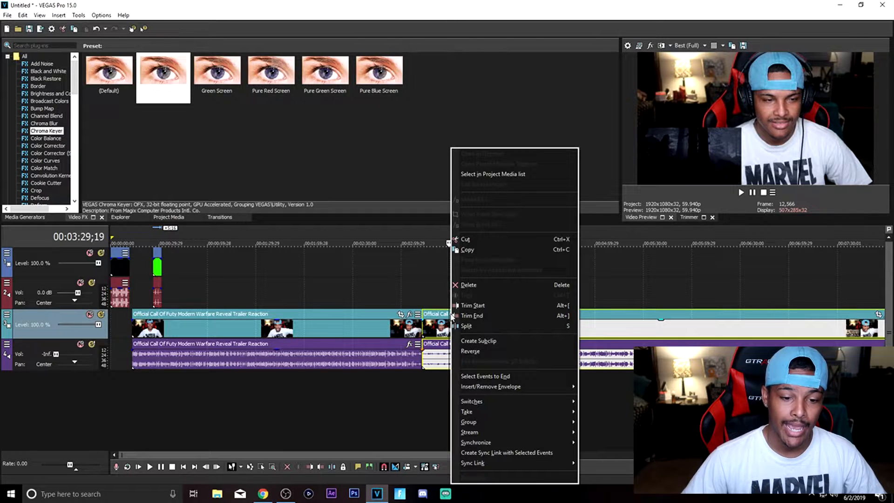
pyautogui.click(466, 326)
# Step: Delete the short reaction segment between the two splits and move the remaining part back against the first part
pyautogui.moveTo(454, 409); pyautogui.dragTo(431, 403)
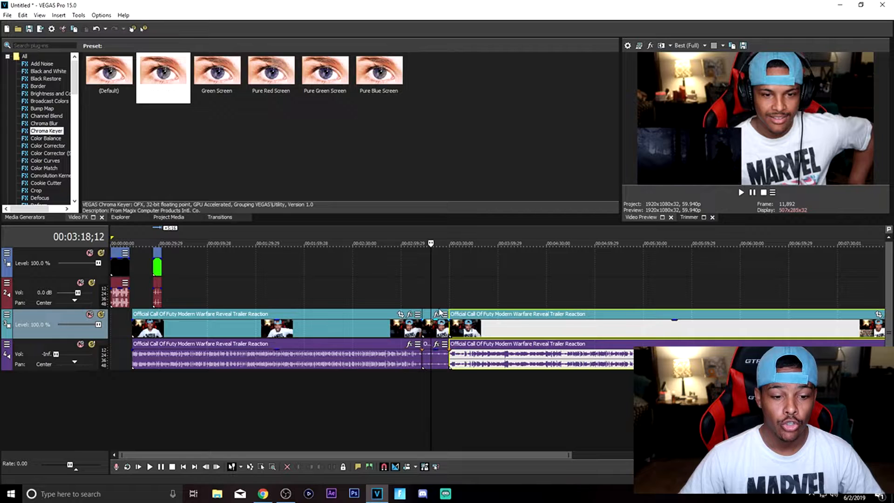
pyautogui.click(429, 315)
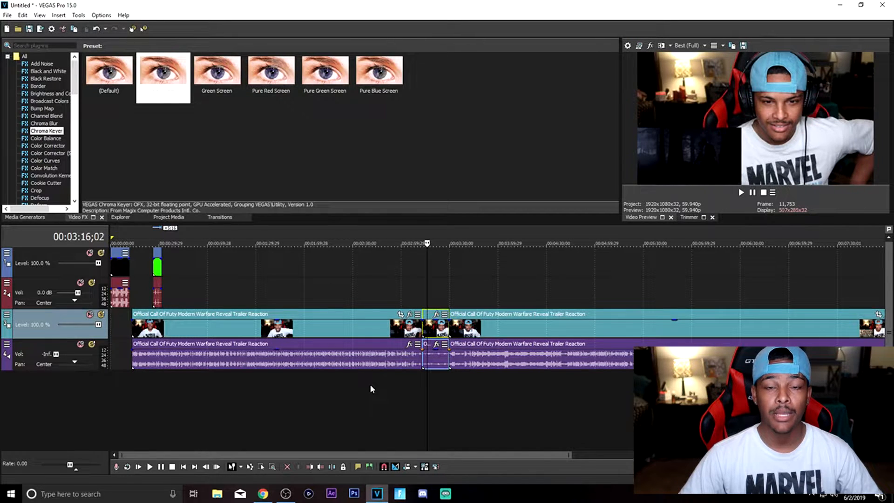
pyautogui.press('Delete')
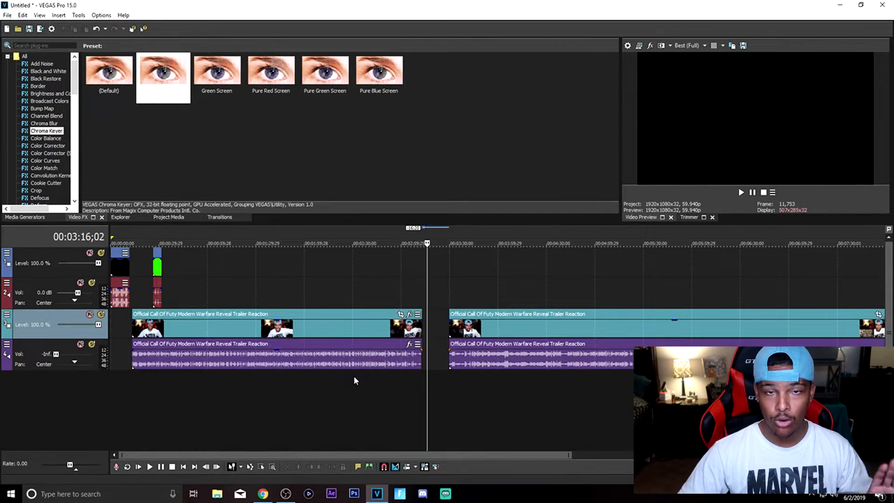
pyautogui.click(515, 316)
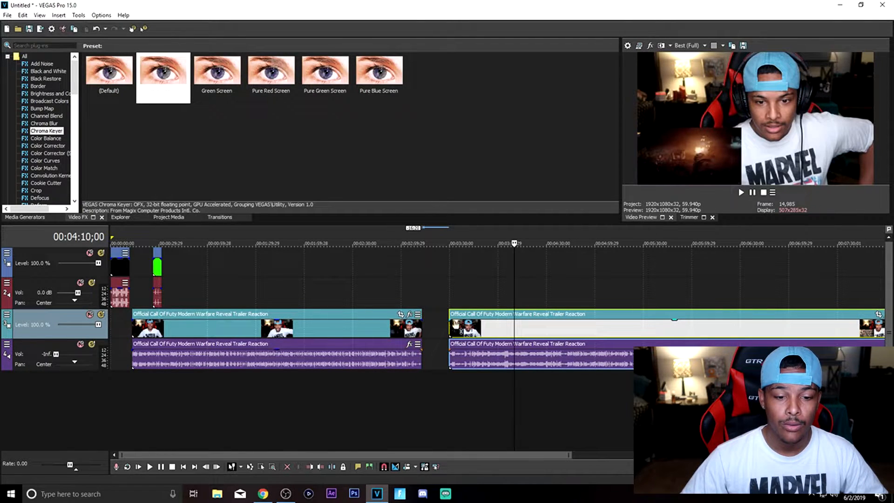
pyautogui.moveTo(482, 319); pyautogui.dragTo(456, 321)
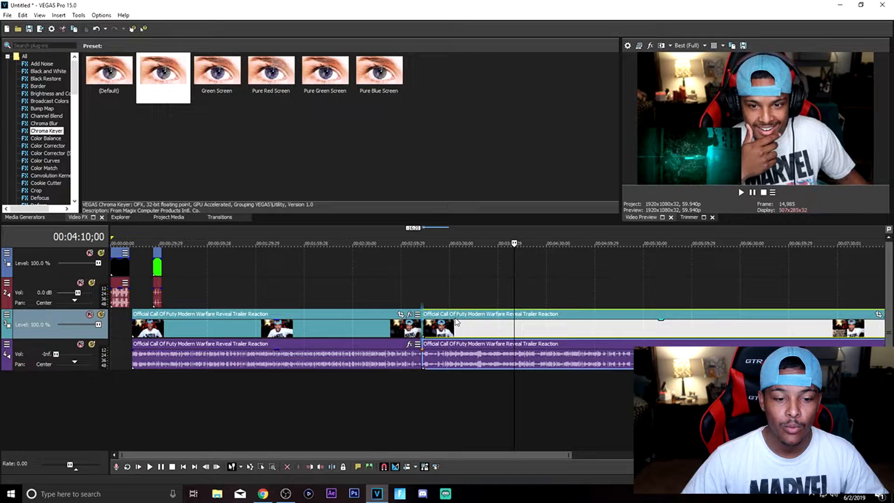
# Step: Play the reaction video from about 3:10 across the cut to check the joined parts
pyautogui.click(416, 293)
pyautogui.click(419, 389)
pyautogui.moveTo(420, 389); pyautogui.dragTo(418, 389)
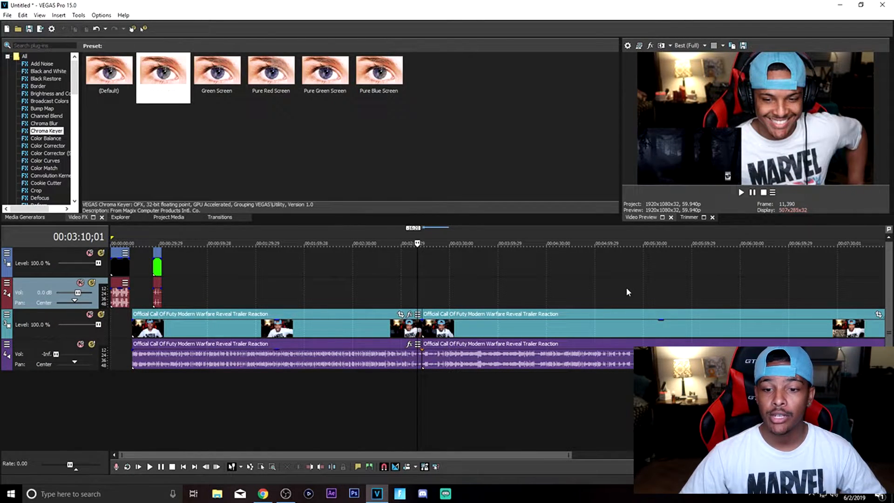
pyautogui.click(738, 195)
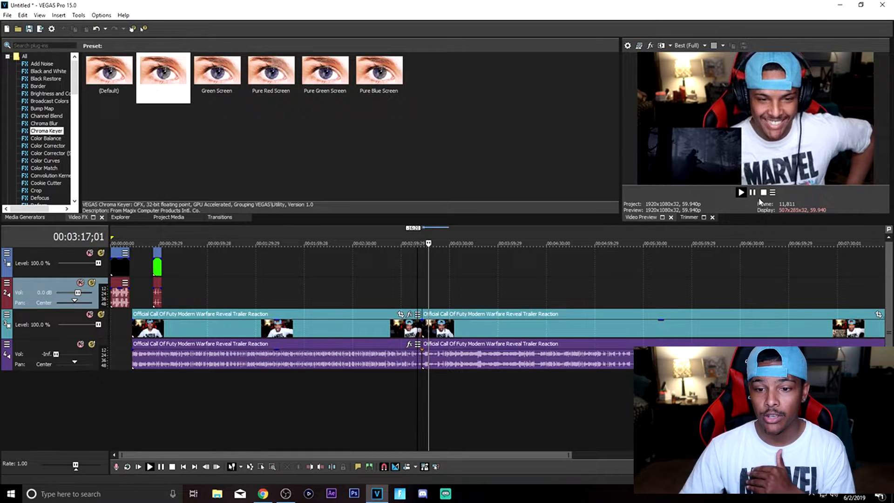
pyautogui.click(752, 194)
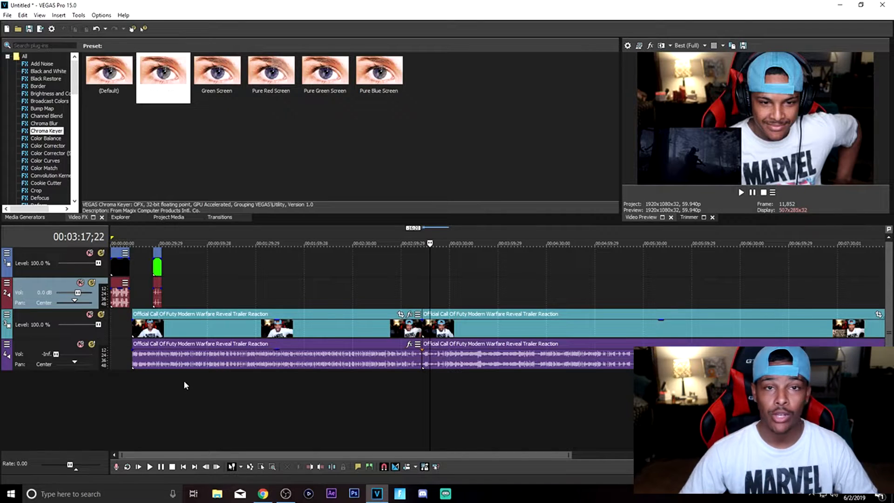
# Step: Move the first reaction part slightly earlier so it starts right at the end of the intro clip
pyautogui.click(115, 388)
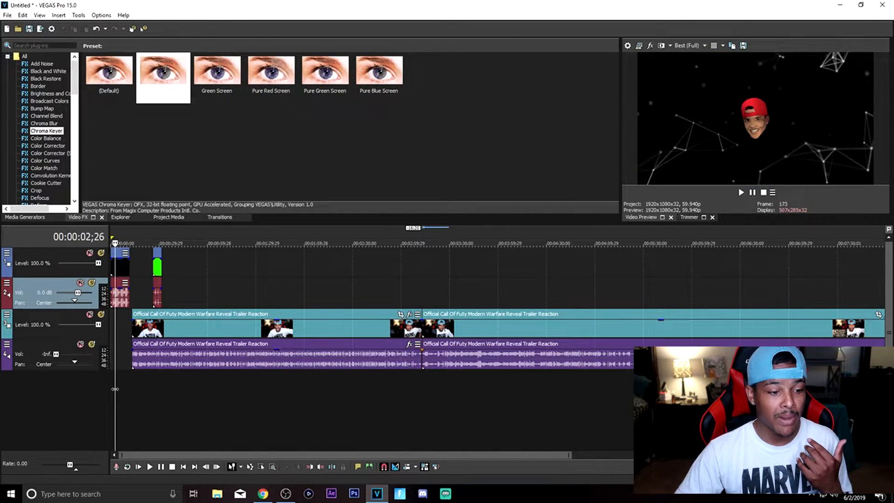
pyautogui.click(111, 389)
pyautogui.click(116, 389)
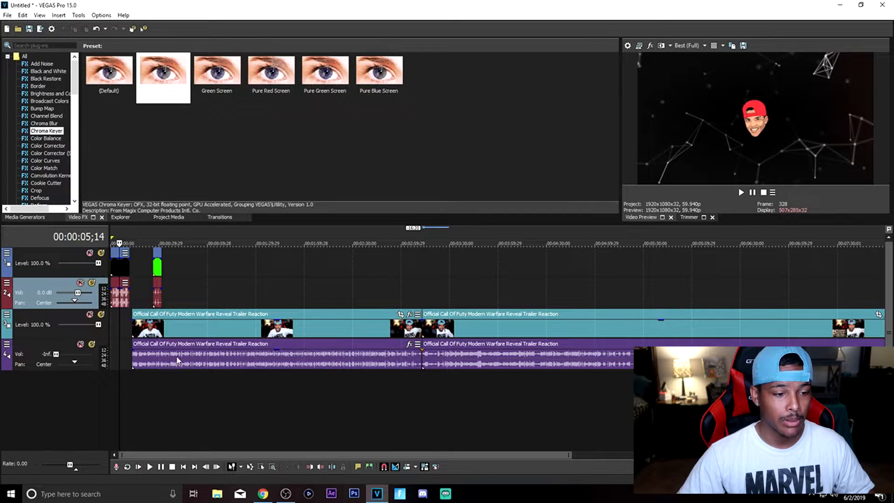
pyautogui.moveTo(189, 315); pyautogui.dragTo(185, 316)
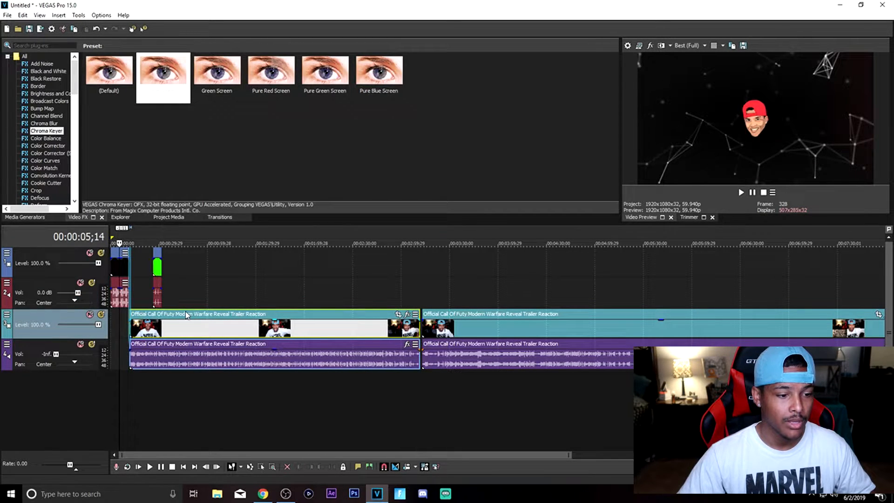
# Step: Scrub the timeline from the end of the intro through the subscribe overlay to about 2:56 to review the edit
pyautogui.click(124, 380)
pyautogui.click(127, 382)
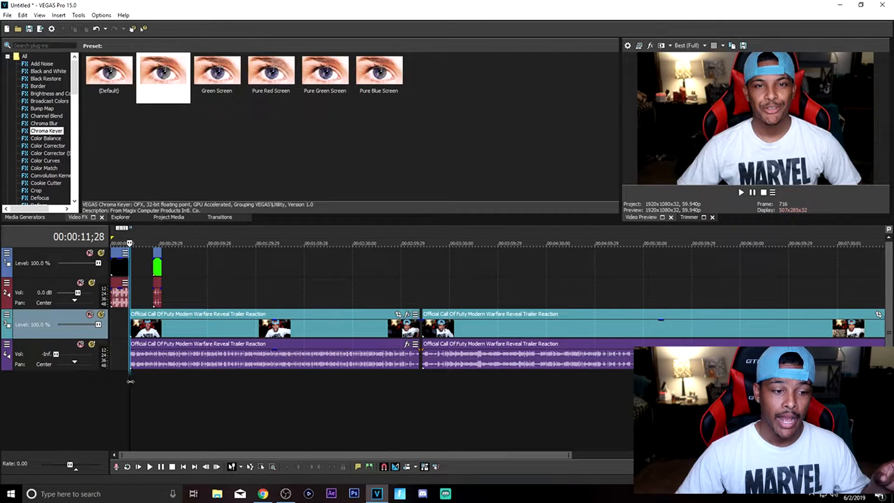
pyautogui.moveTo(132, 382); pyautogui.dragTo(157, 387)
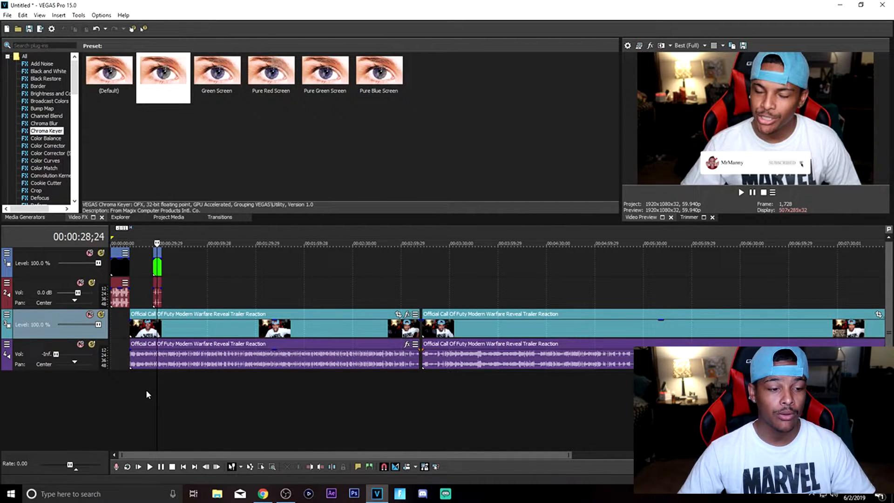
pyautogui.moveTo(156, 387); pyautogui.dragTo(169, 387)
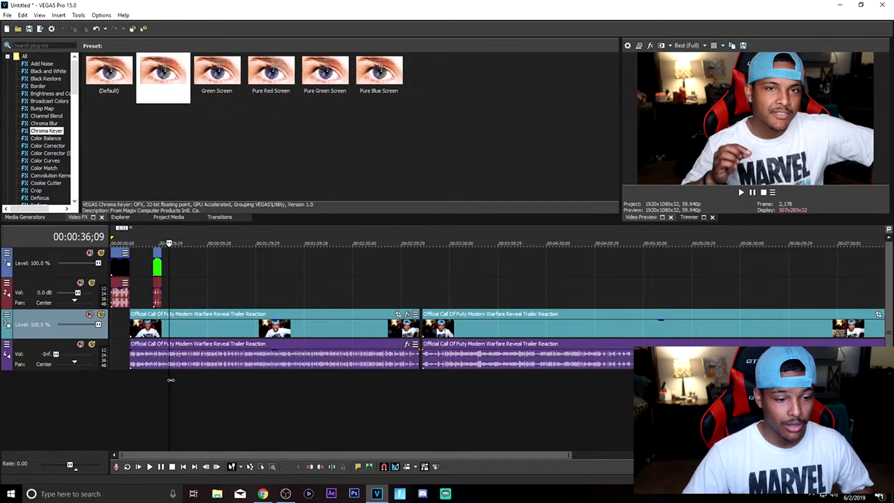
pyautogui.moveTo(168, 380); pyautogui.dragTo(396, 396)
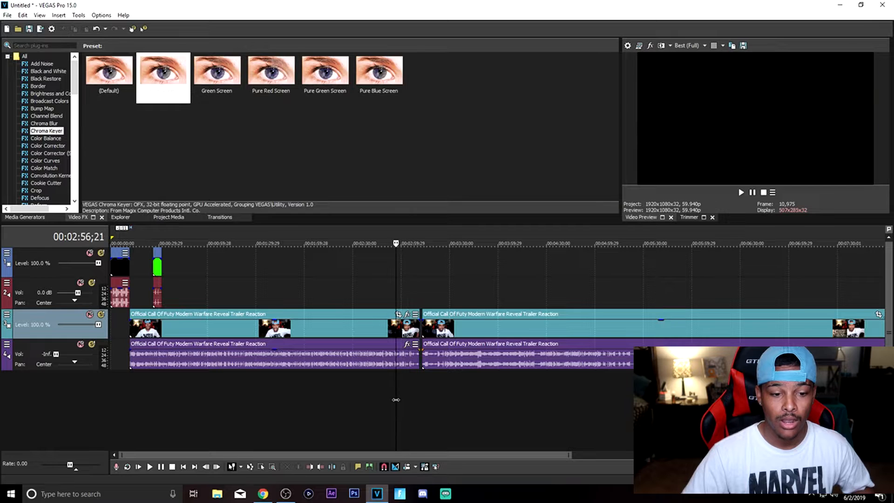
# Step: Move the second reaction part slightly earlier so it starts right at the end of the first part
pyautogui.click(447, 320)
pyautogui.moveTo(446, 321); pyautogui.dragTo(443, 319)
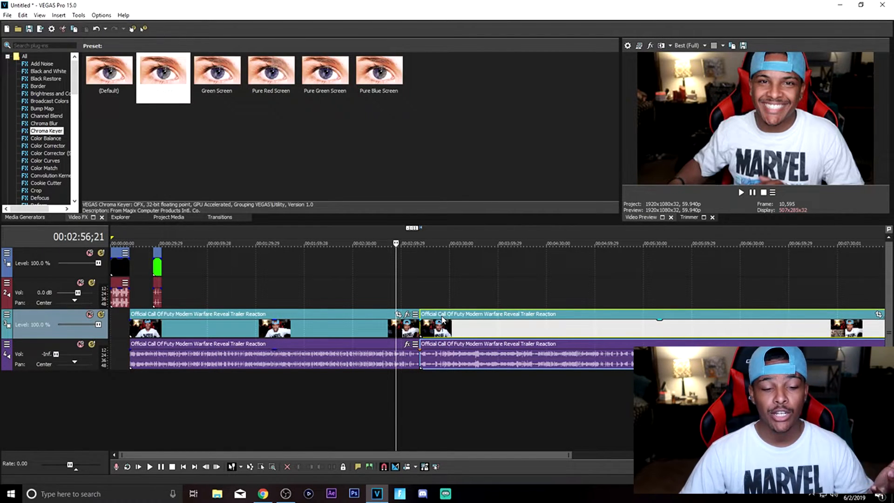
pyautogui.moveTo(396, 393); pyautogui.dragTo(462, 391)
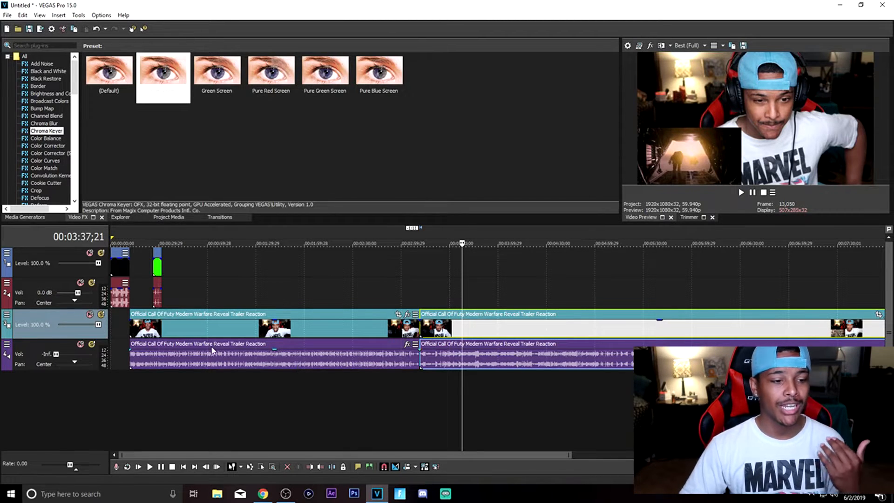
pyautogui.click(407, 392)
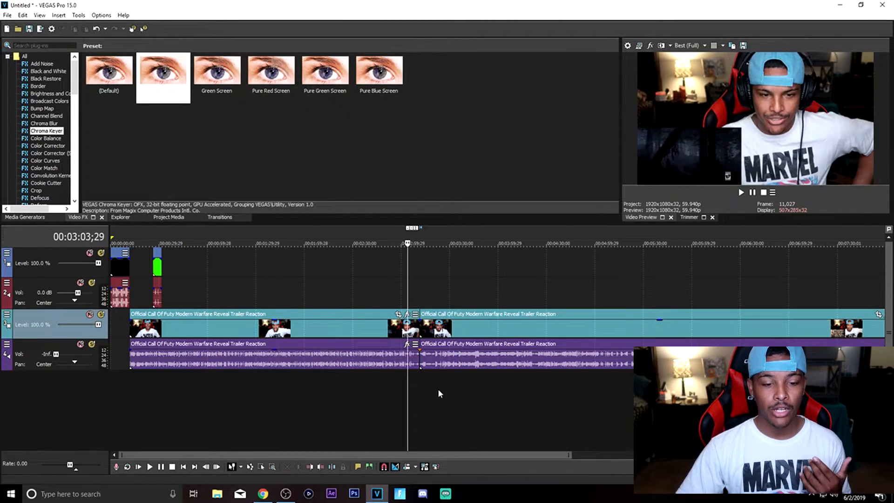
# Step: Split the second reaction part together with its audio at 3:41;04 and again at 4:14;01
pyautogui.click(468, 387)
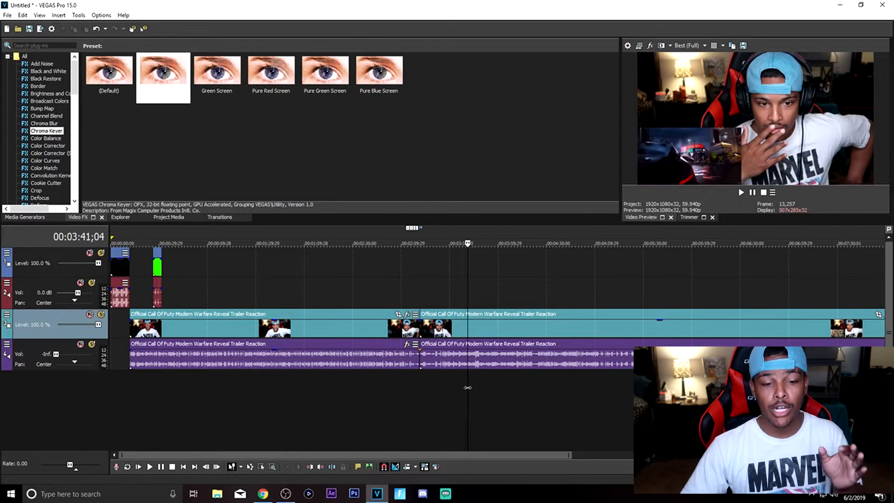
pyautogui.rightClick(468, 314)
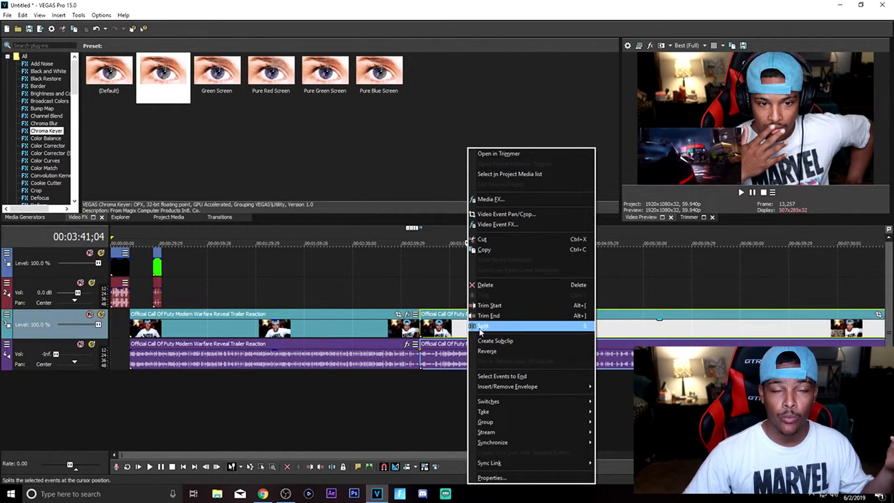
pyautogui.click(481, 326)
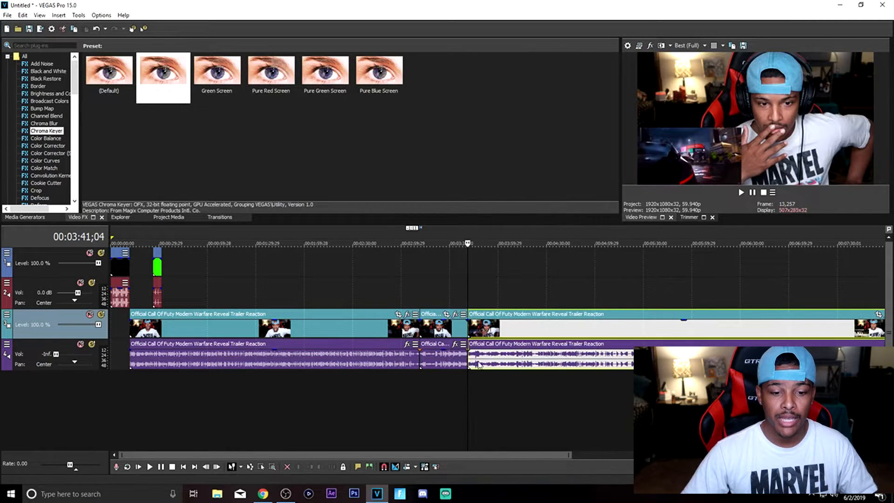
pyautogui.moveTo(467, 386); pyautogui.dragTo(521, 384)
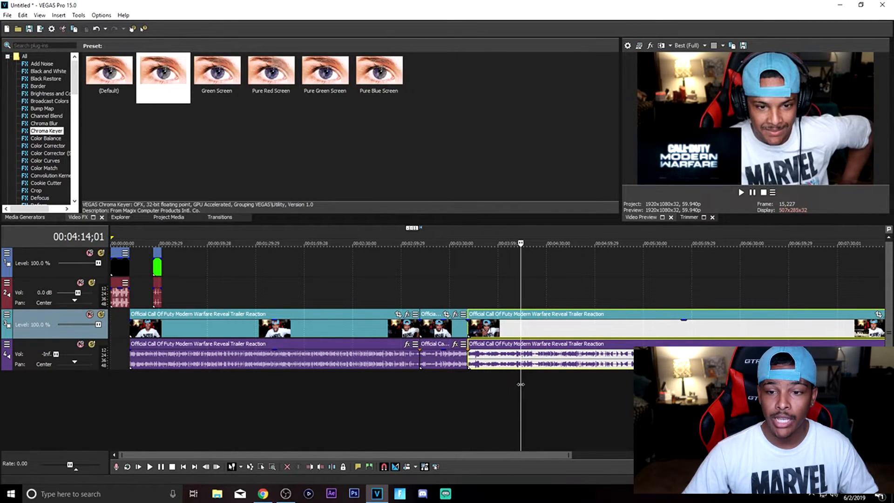
pyautogui.rightClick(523, 317)
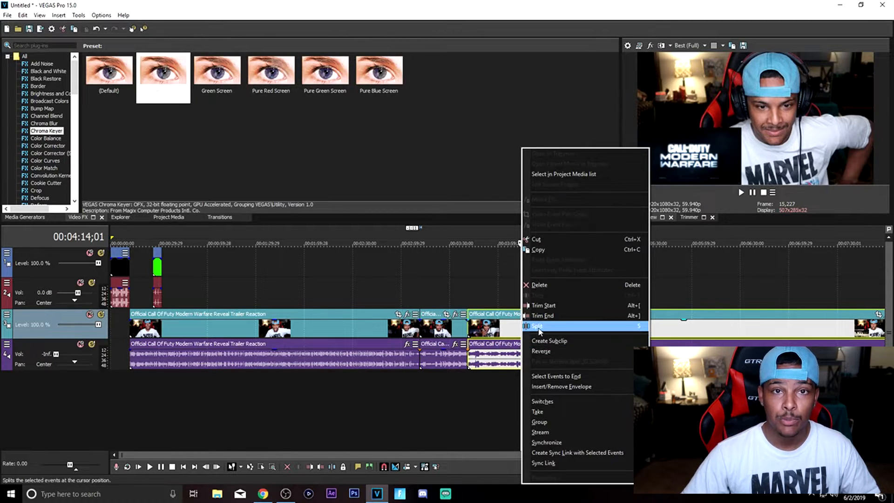
pyautogui.click(539, 331)
# Step: Delete the reaction segment between 3:41 and 4:14 and move the remaining part back to close the gap
pyautogui.click(481, 316)
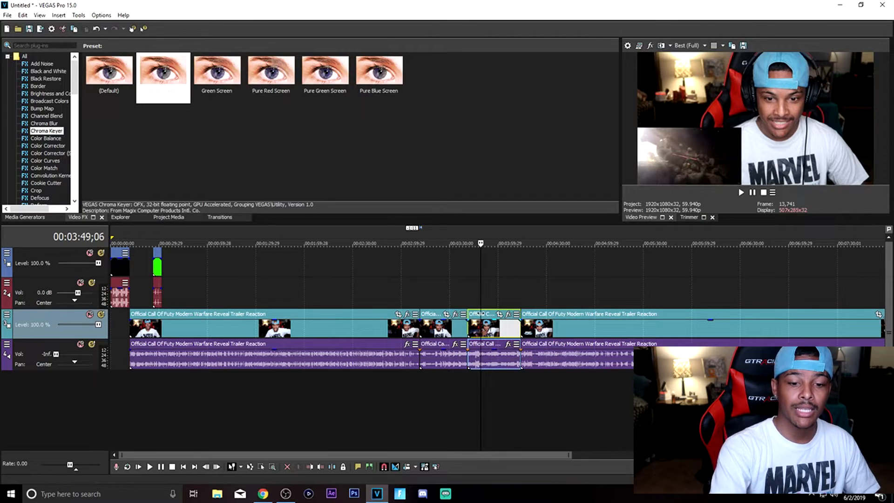
pyautogui.press('Delete')
pyautogui.moveTo(565, 314); pyautogui.dragTo(515, 317)
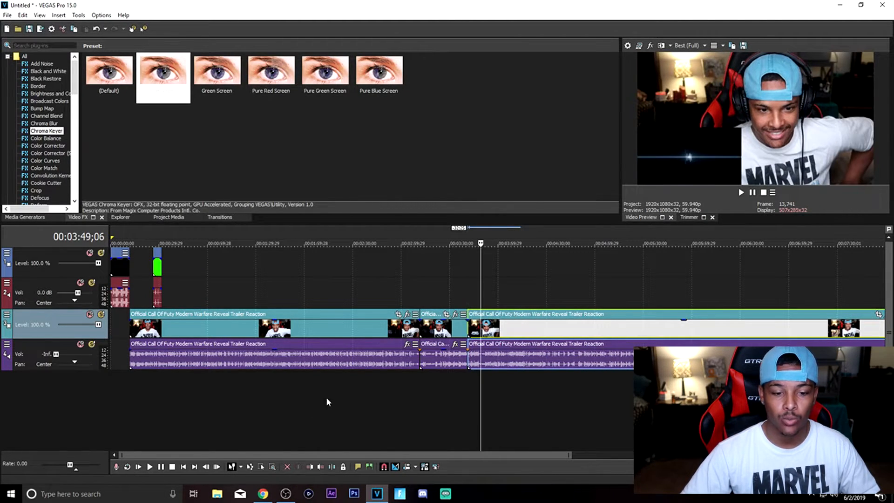
# Step: Play the video across the new cut near 3:41 and again around the subscribe overlay at about 0:27
pyautogui.click(465, 379)
pyautogui.moveTo(467, 381); pyautogui.dragTo(464, 381)
pyautogui.click(740, 193)
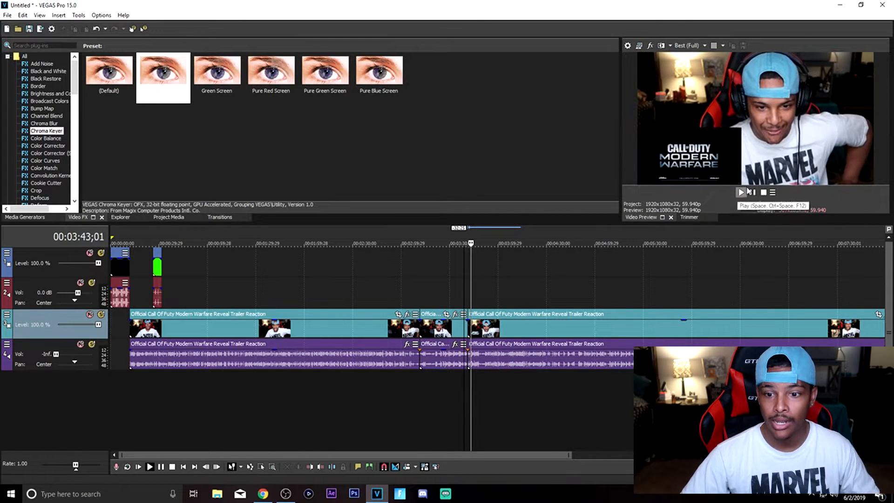
pyautogui.click(754, 192)
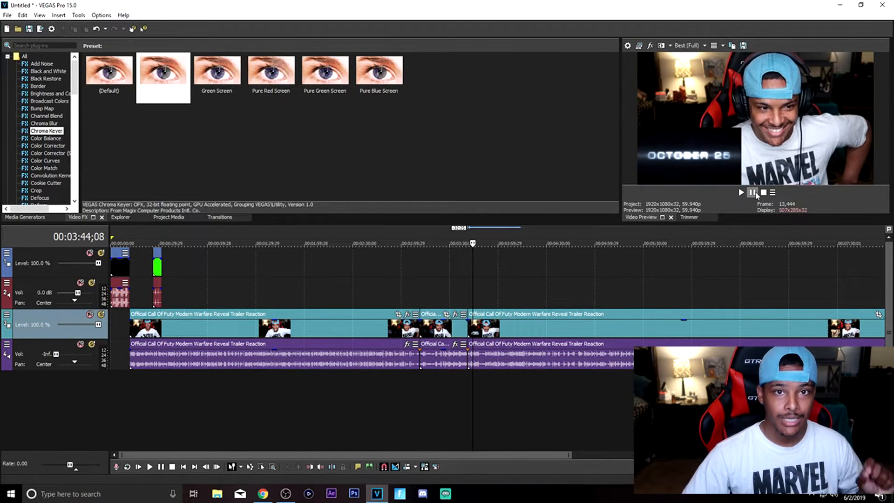
pyautogui.click(153, 394)
pyautogui.click(742, 193)
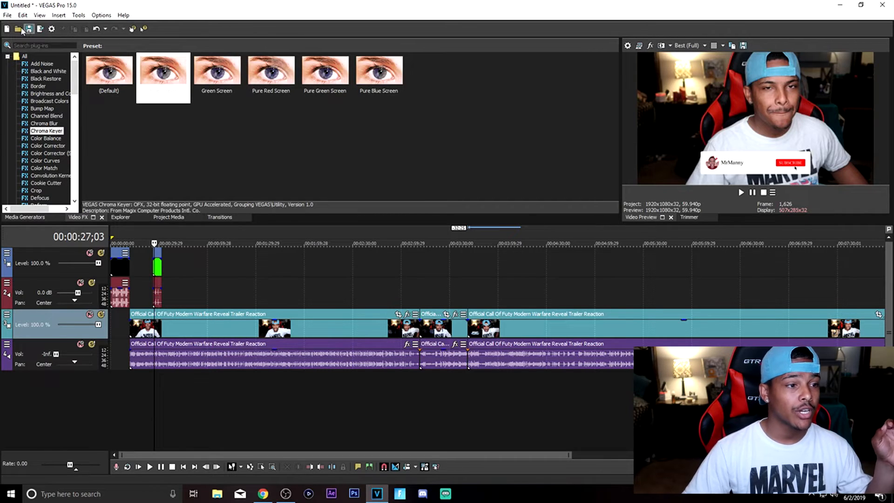
# Step: Open the Render As settings, review the Sony AVC/MVC templates and output options, and close them without rendering
pyautogui.click(8, 15)
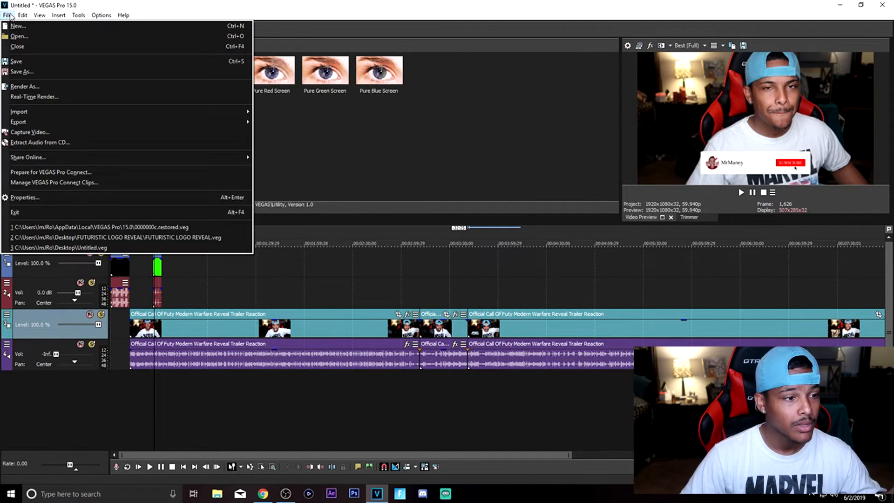
pyautogui.click(26, 87)
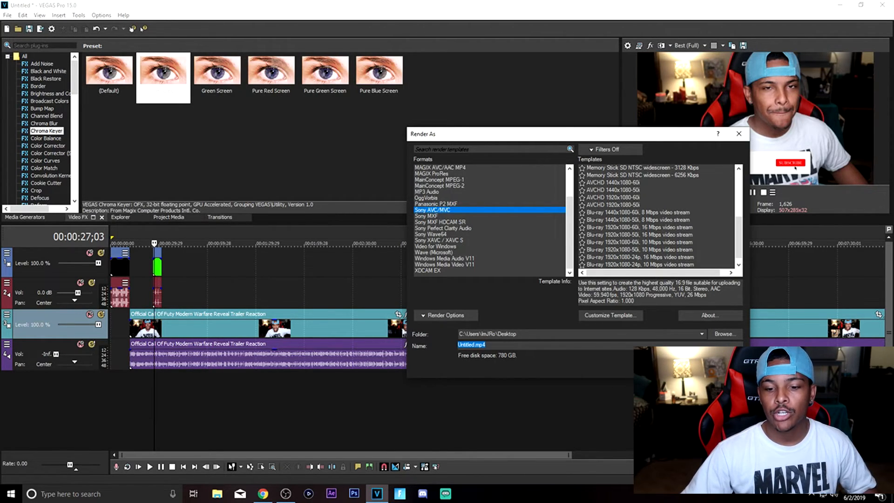
pyautogui.press('Escape')
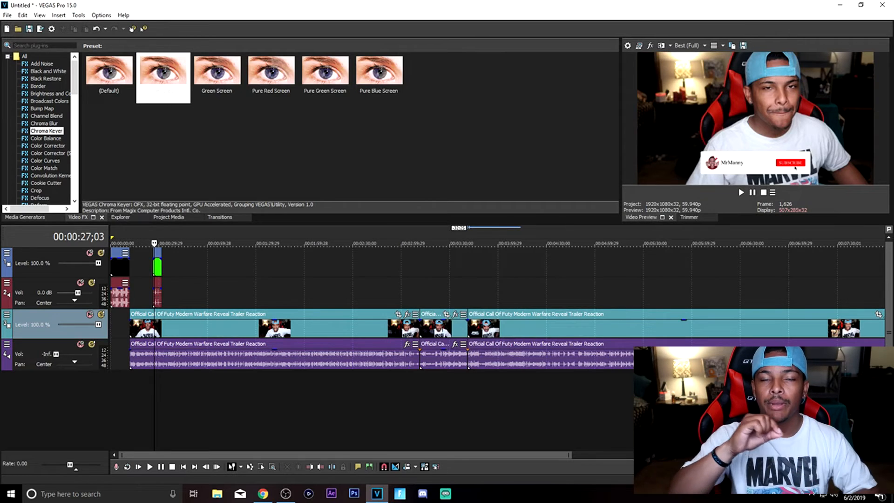